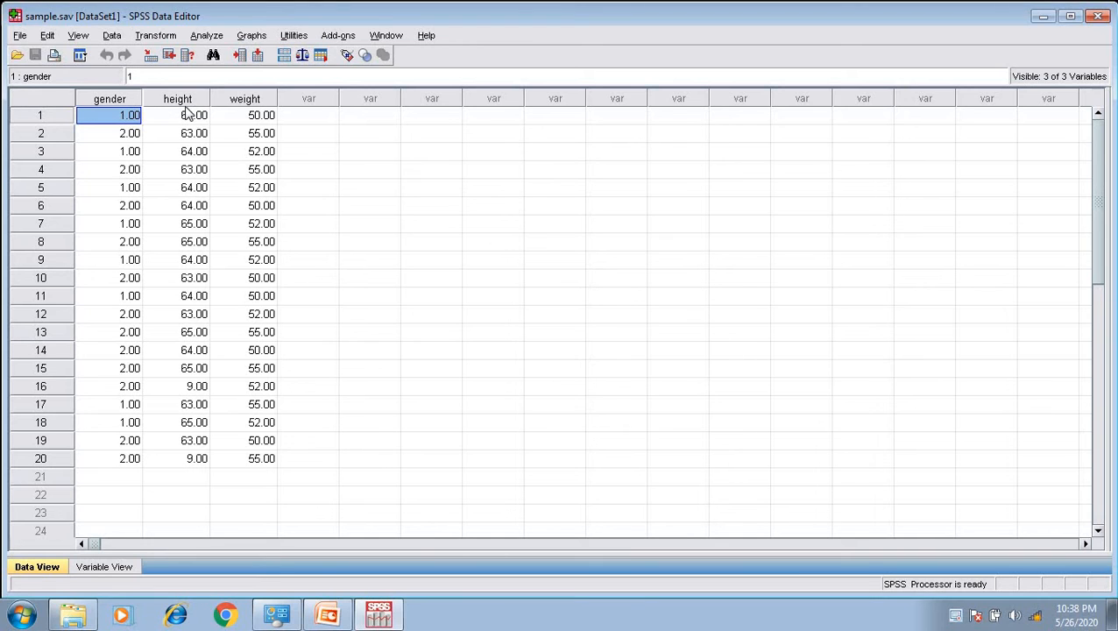
Step: Check the missing-value definitions of the height and weight variables
left_click(115, 570)
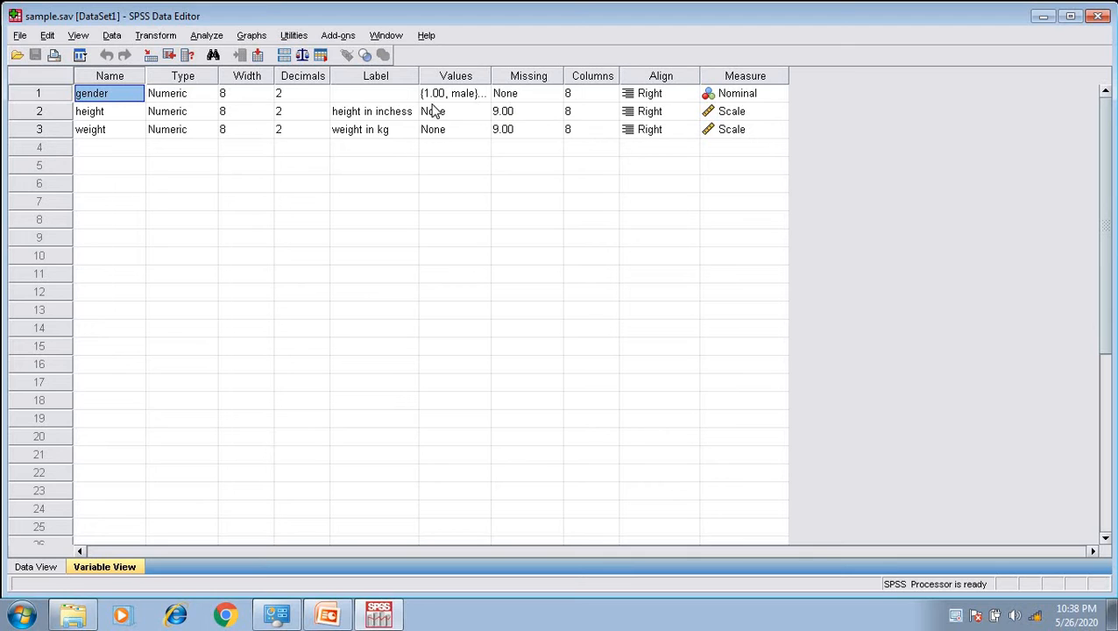
left_click(545, 114)
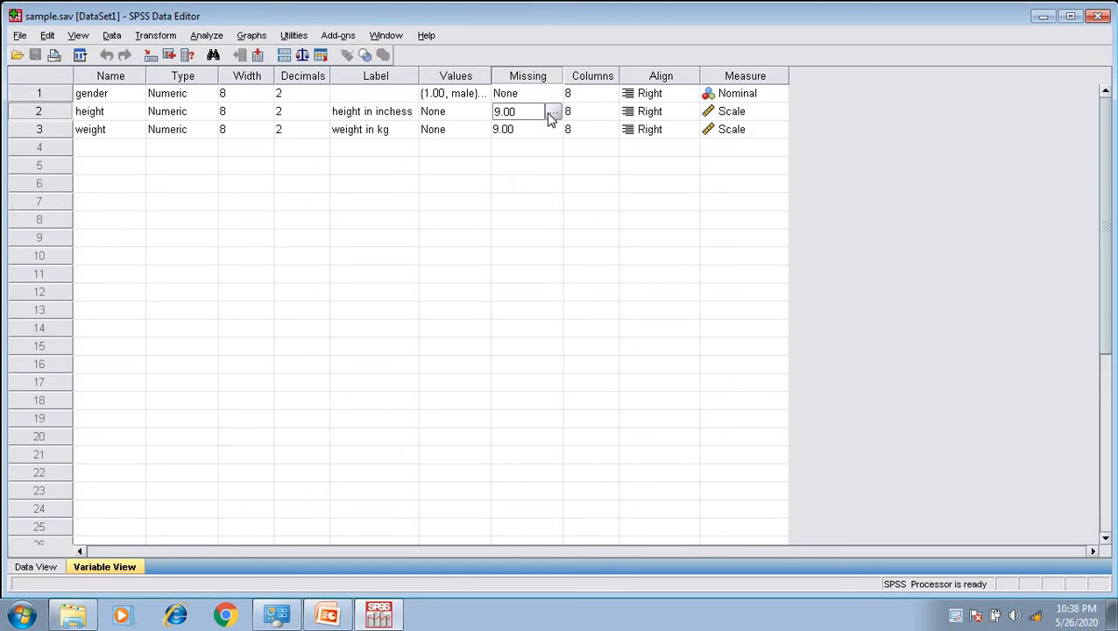
left_click(553, 114)
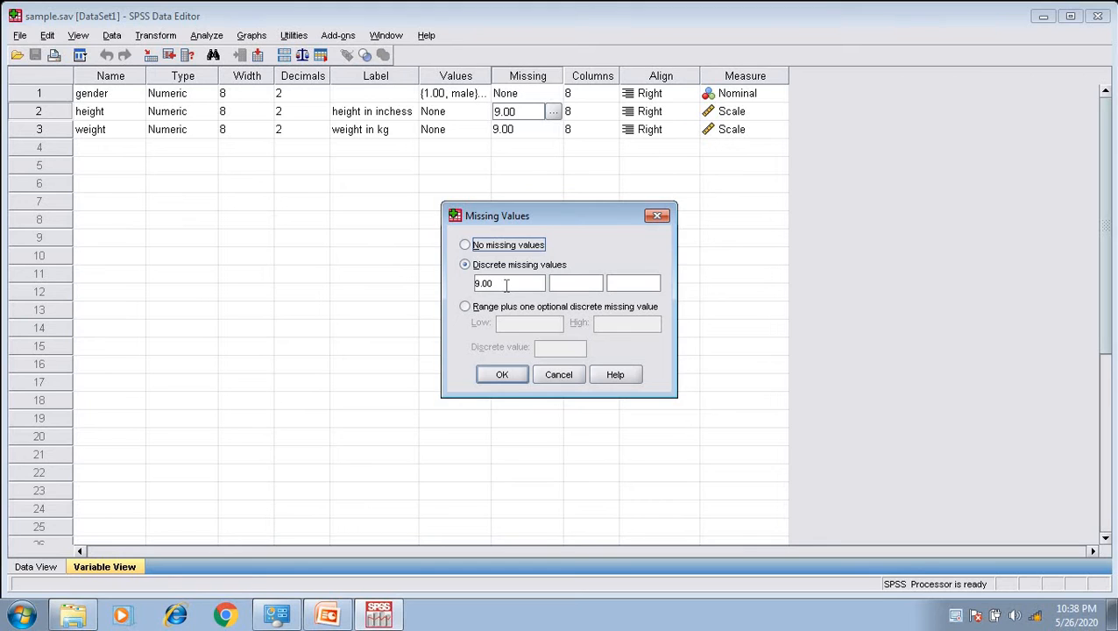
left_click(502, 374)
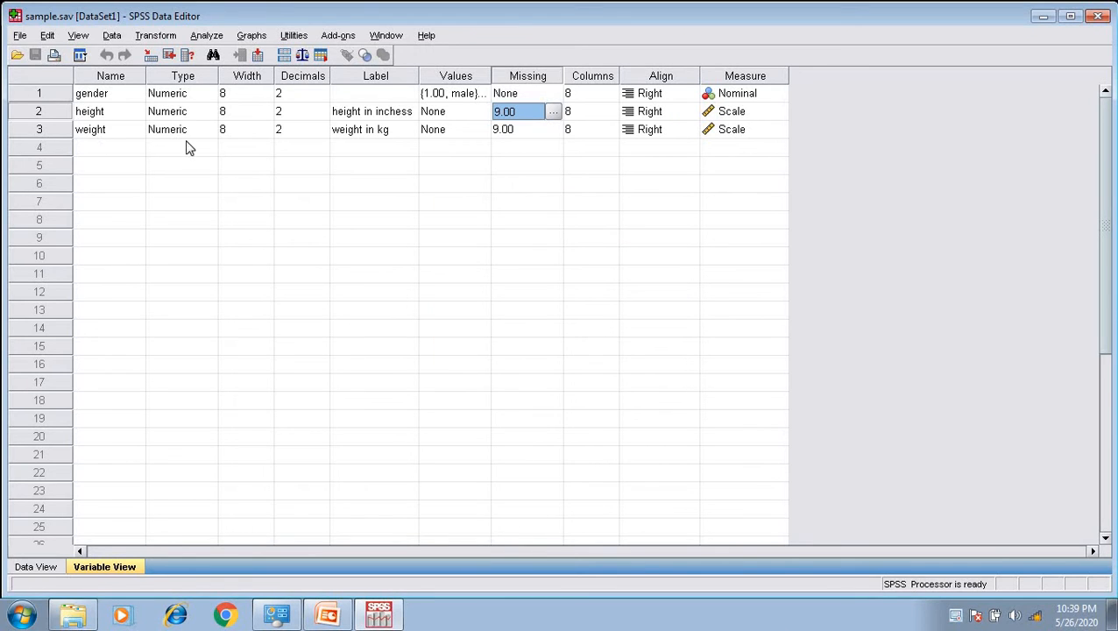
left_click(505, 132)
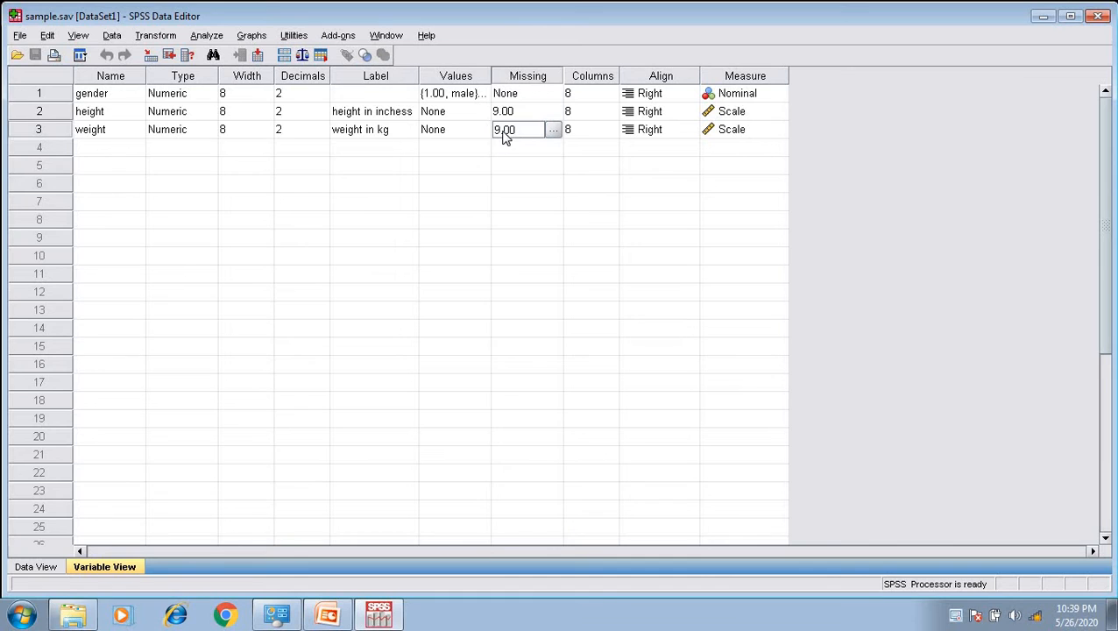
left_click(553, 130)
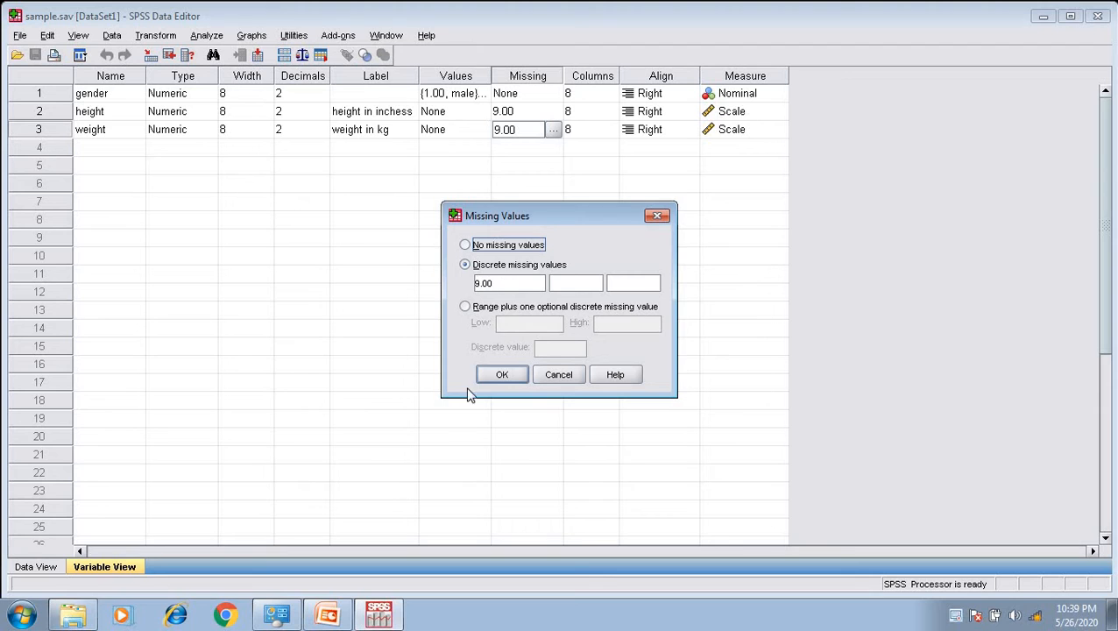
left_click(501, 375)
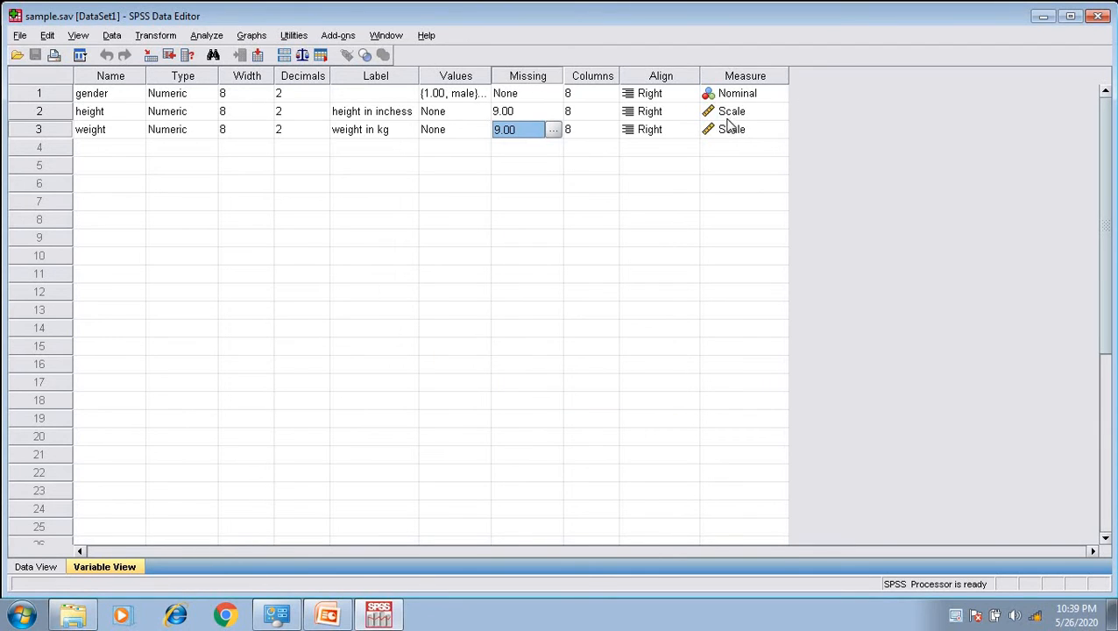
Step: Set up a Frequencies analysis of the dataset with gender, height and weight as the analysis variables
left_click(36, 567)
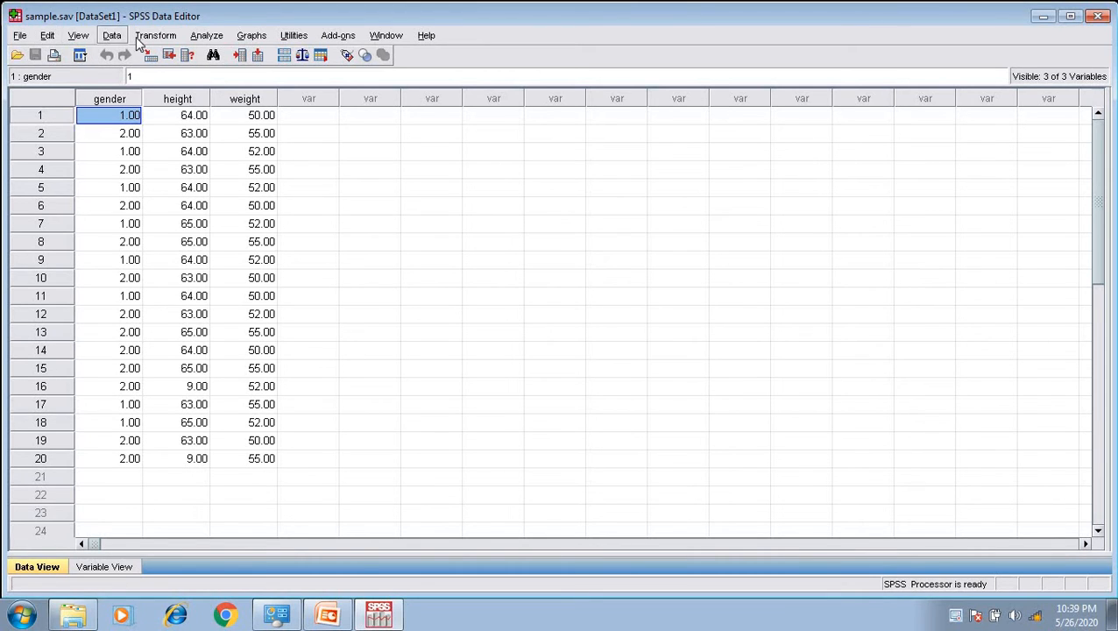
left_click(208, 36)
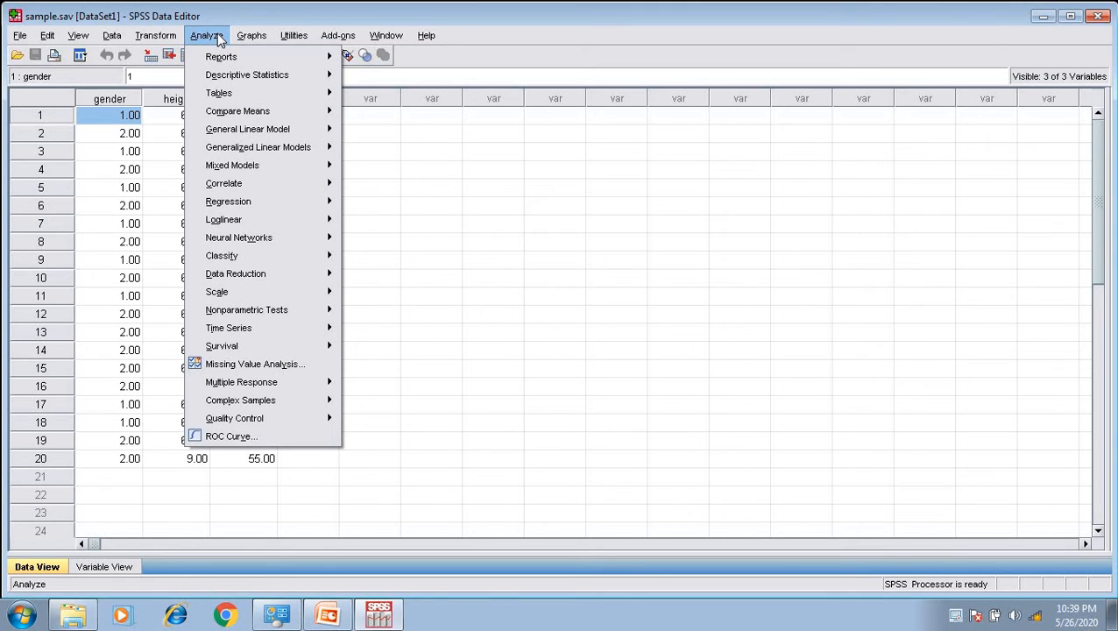
mouse_move(248, 80)
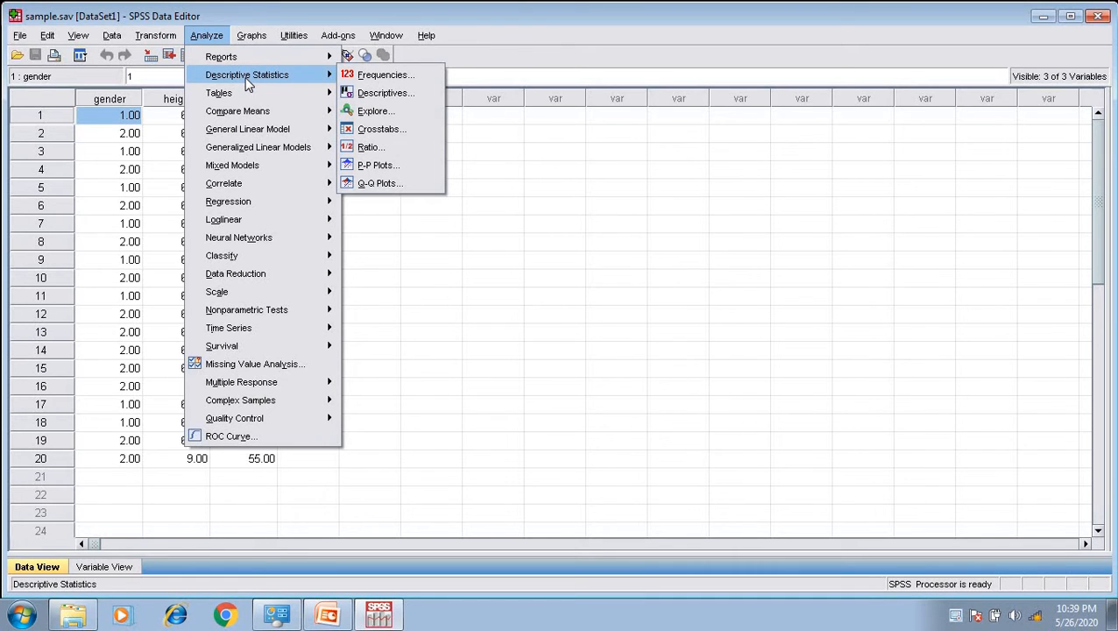
left_click(384, 77)
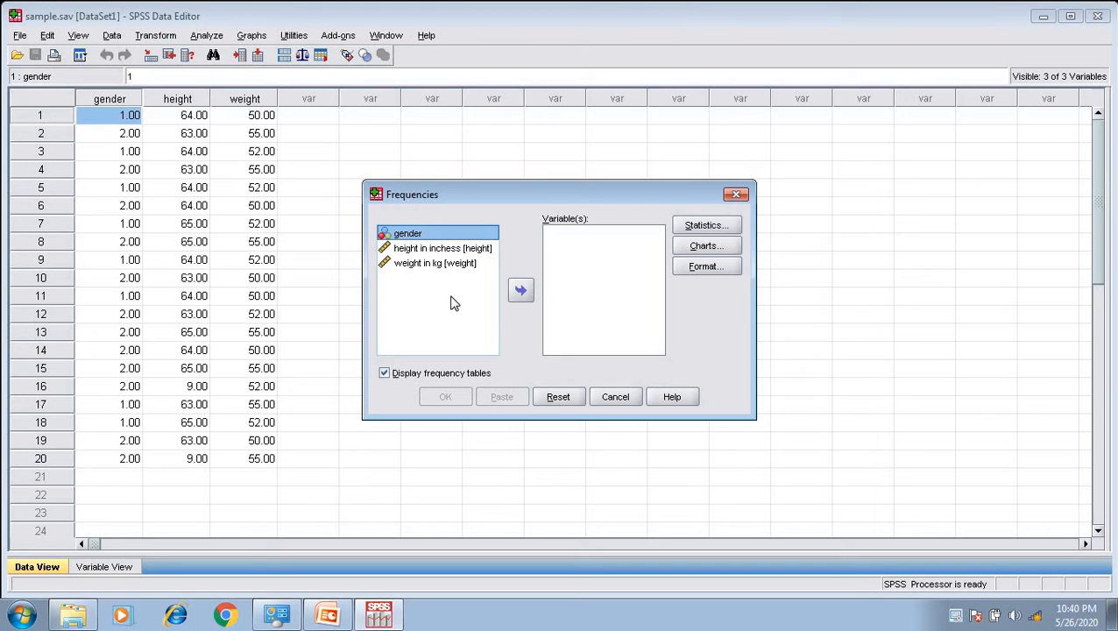
left_click(431, 265)
left_click(416, 234)
left_click(425, 254)
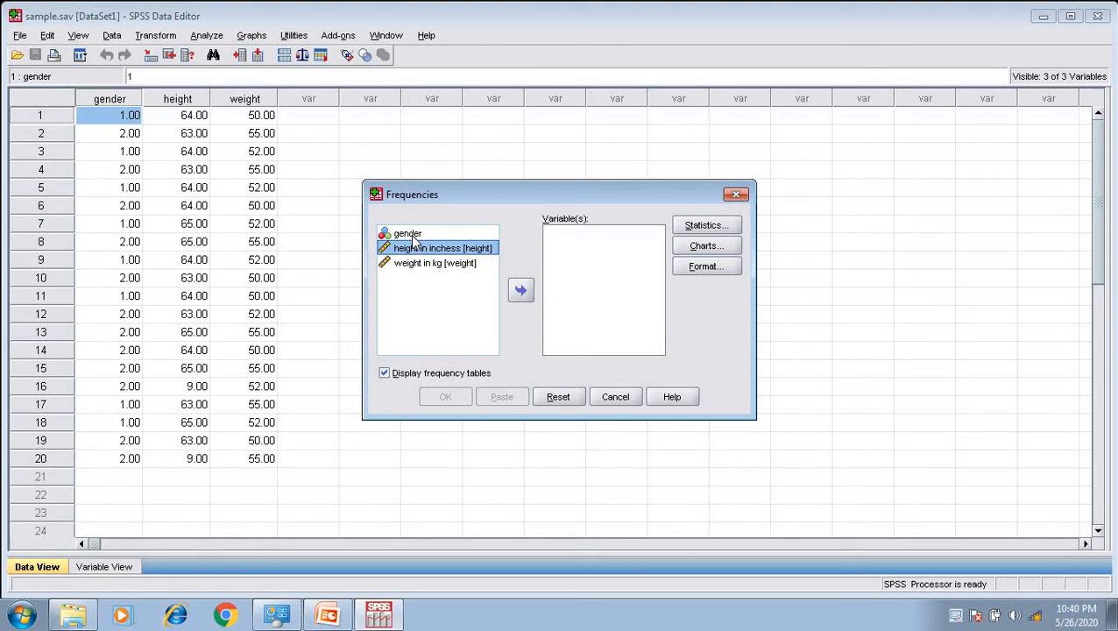
left_click(414, 238, "shift")
left_click(420, 266, "shift")
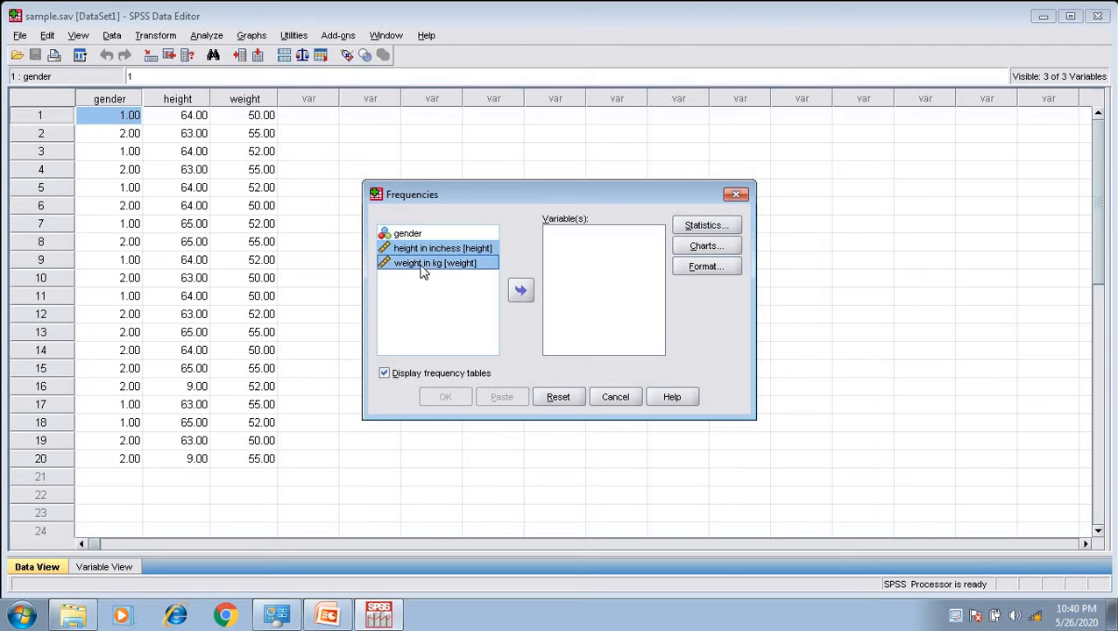
left_click(418, 240, "shift")
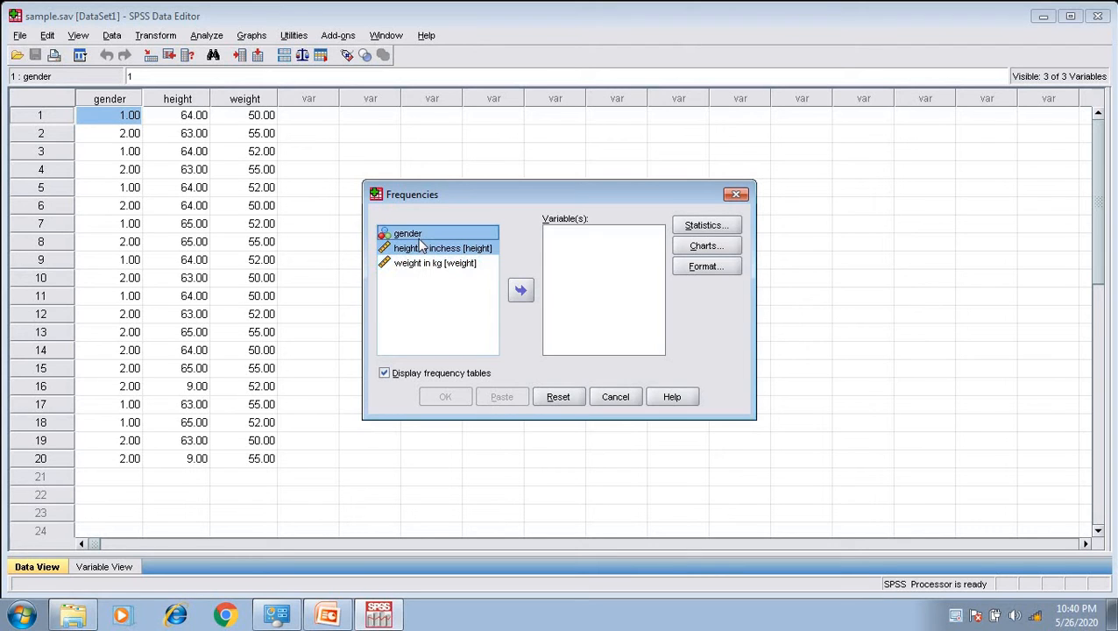
left_click(421, 265)
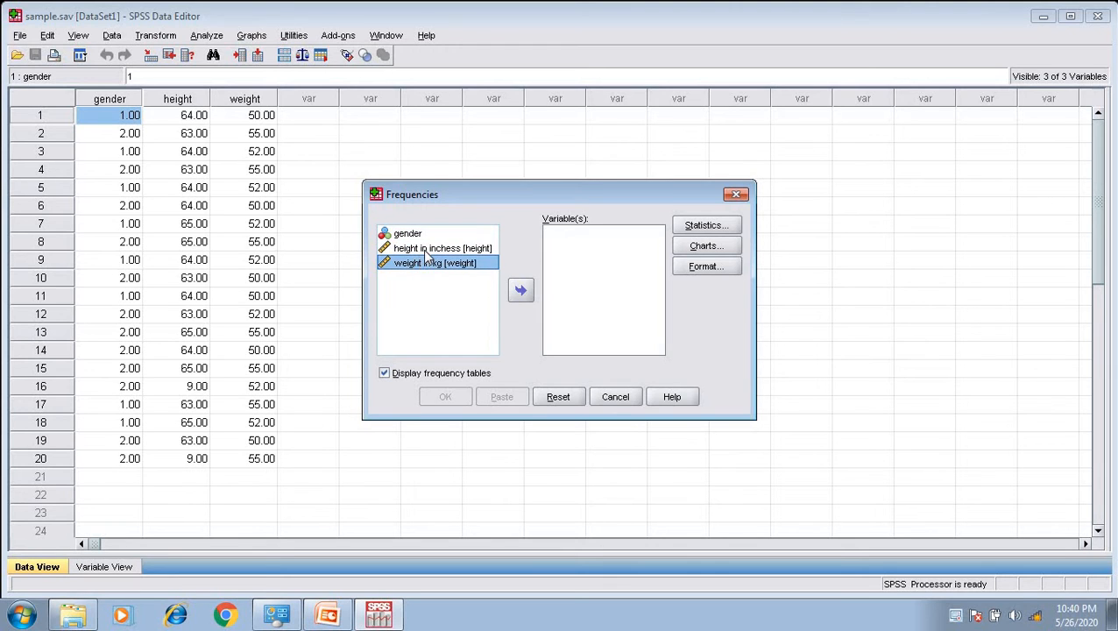
left_click(424, 249, "shift")
left_click(420, 235, "shift")
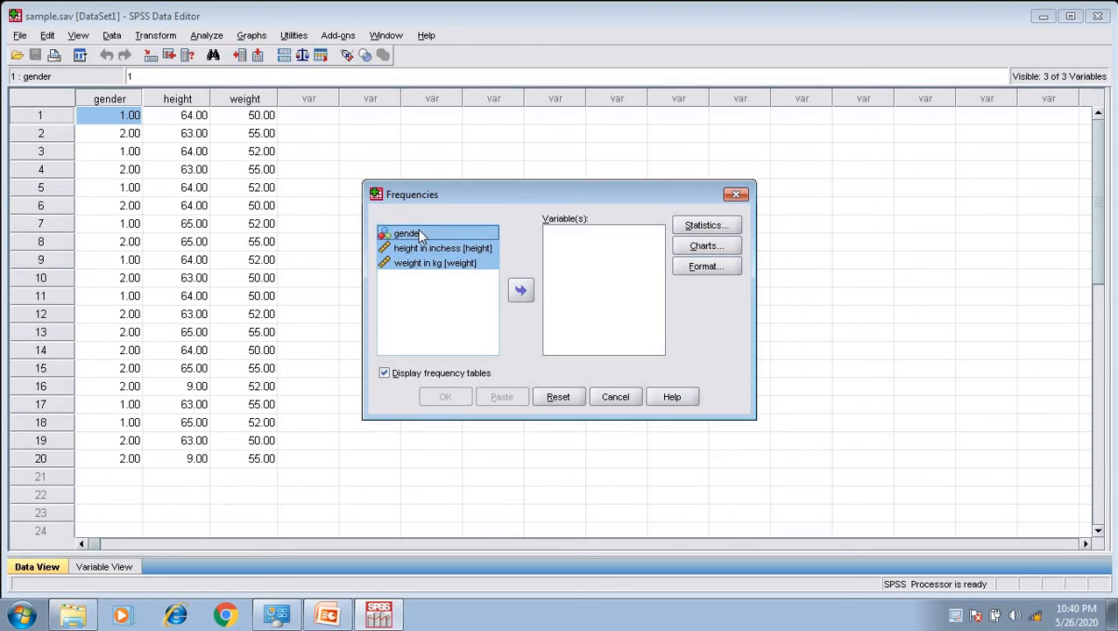
left_click(525, 294)
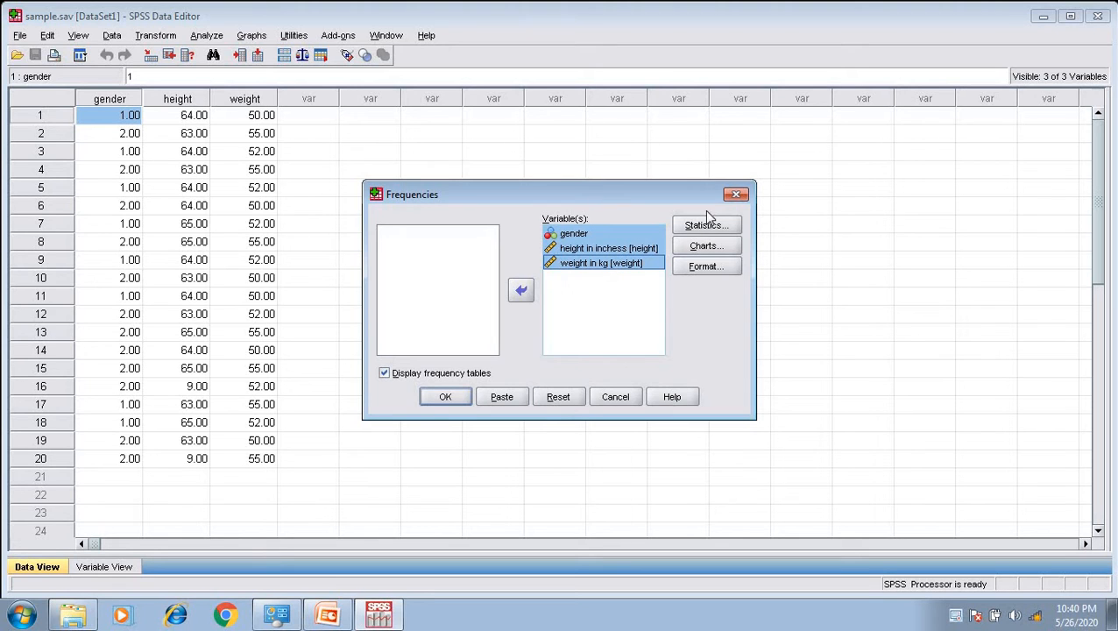
Step: Run the Frequencies analysis and review the output tables for gender, height and weight
left_click(444, 396)
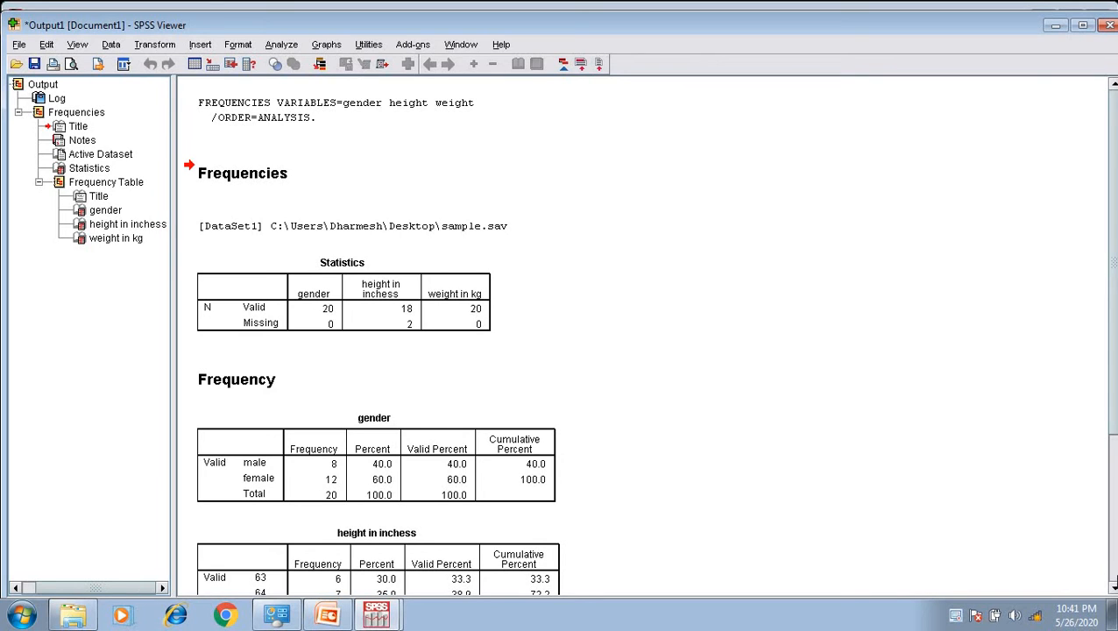
scroll(1112, 587, "down", 5)
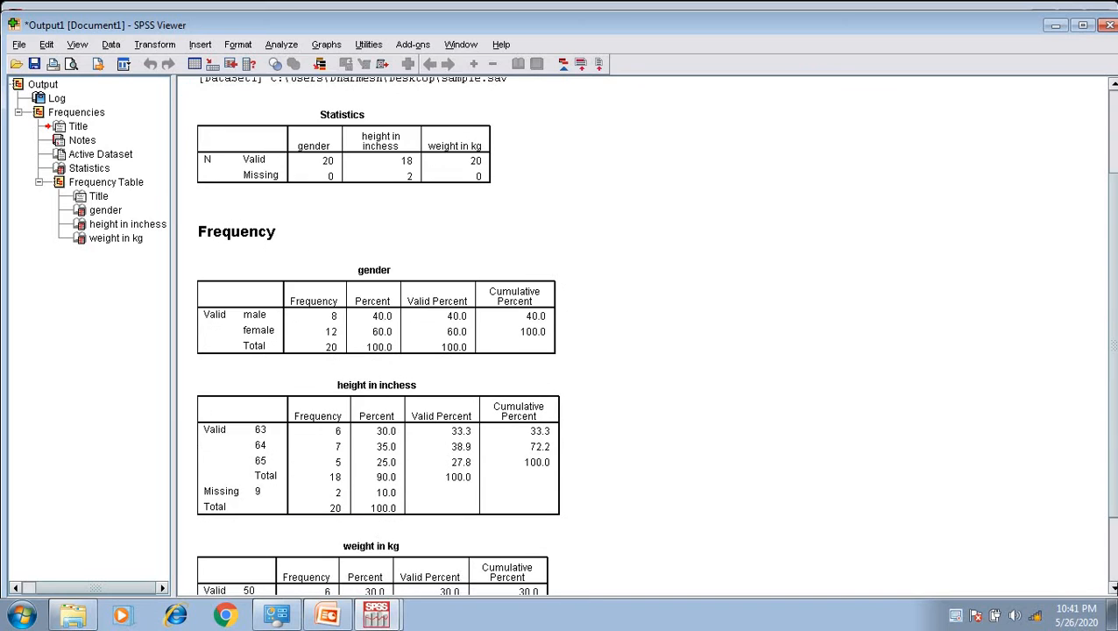
scroll(1111, 587, "down", 1)
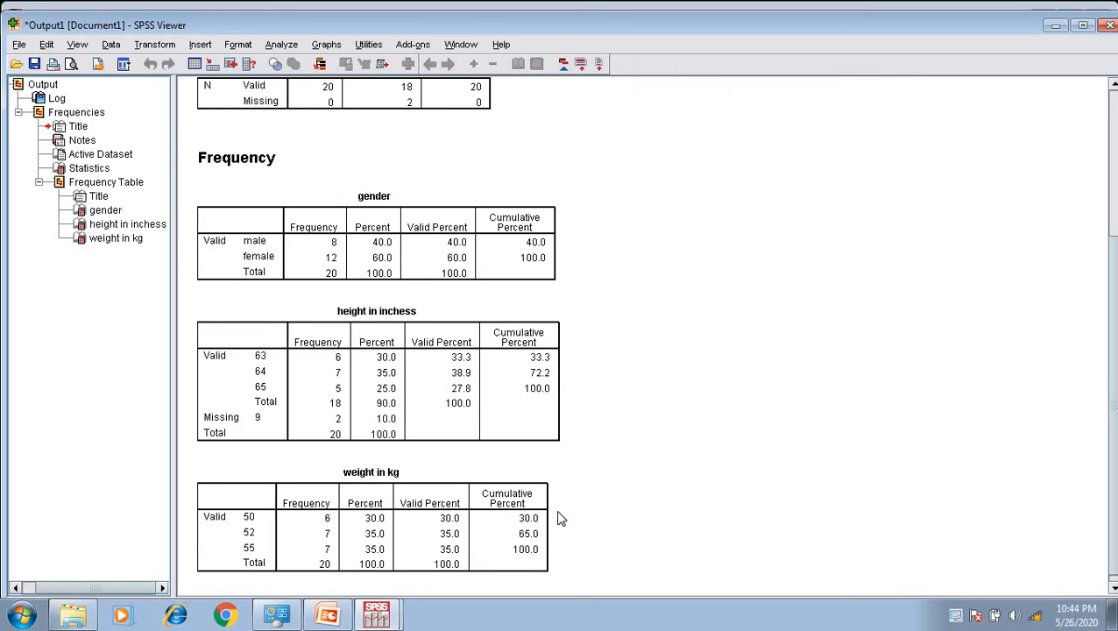
left_click(1112, 587)
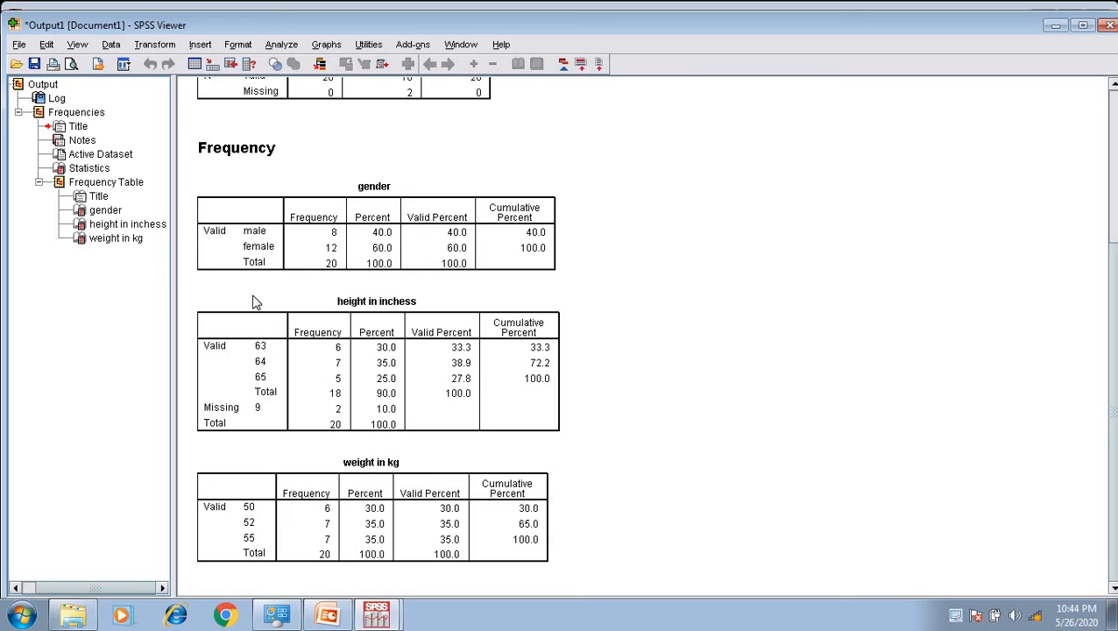
Step: Reopen the Frequencies analysis and remove height and weight, keeping only gender as the analysis variable
left_click(287, 48)
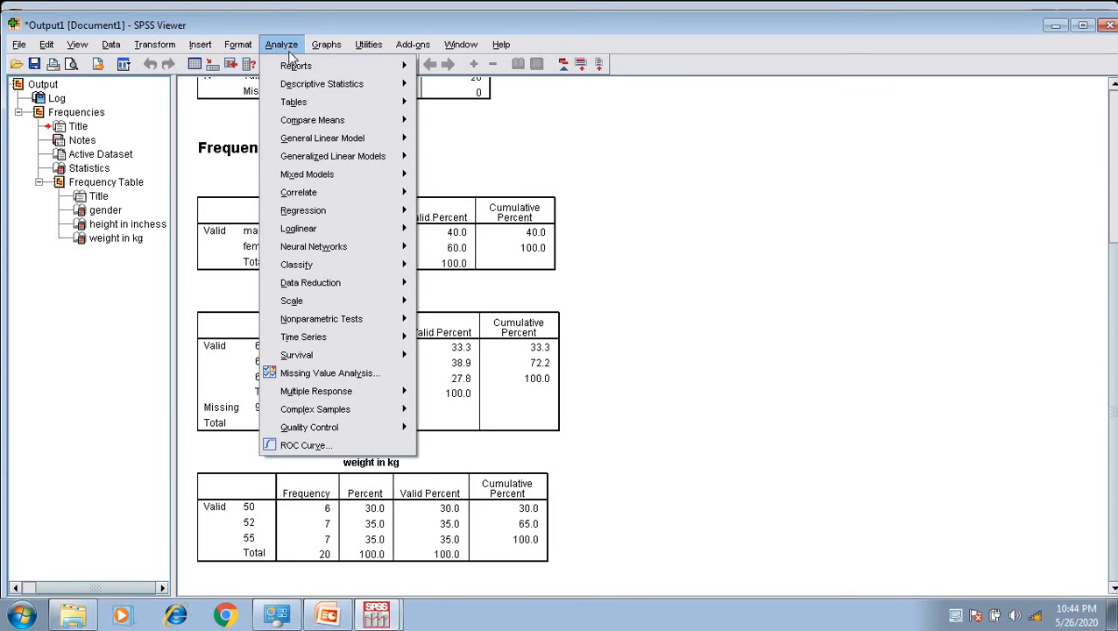
mouse_move(326, 92)
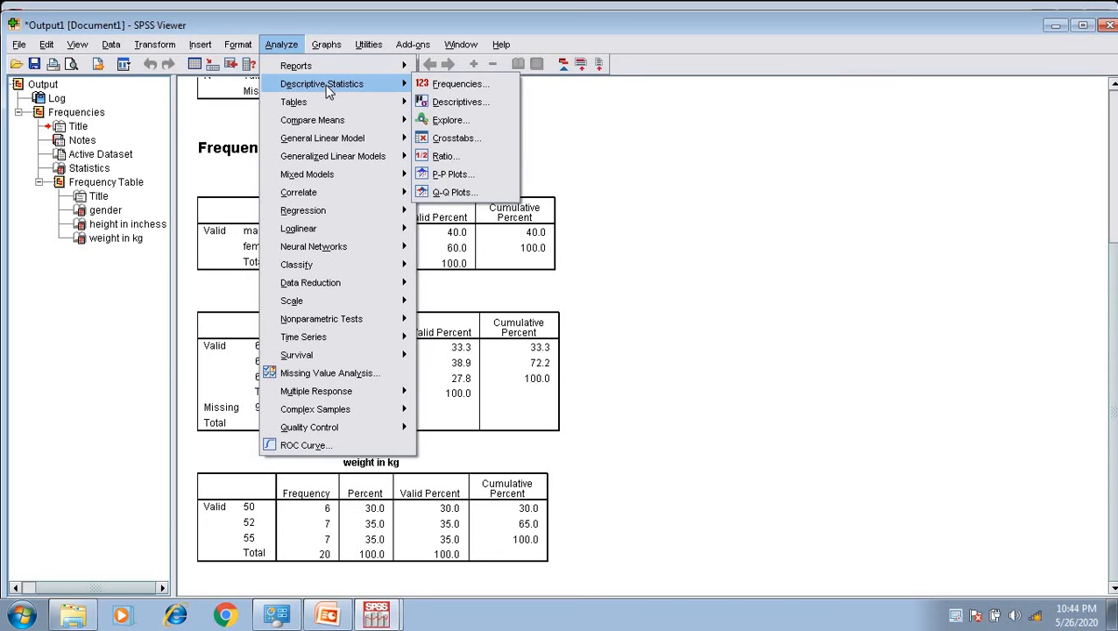
left_click(452, 84)
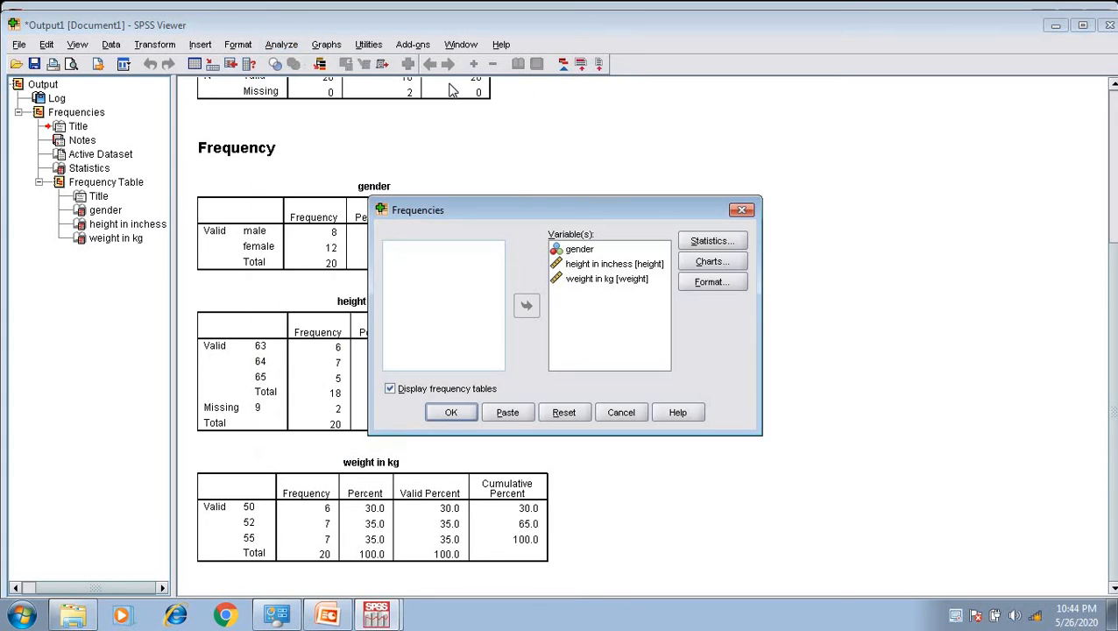
left_click(606, 264)
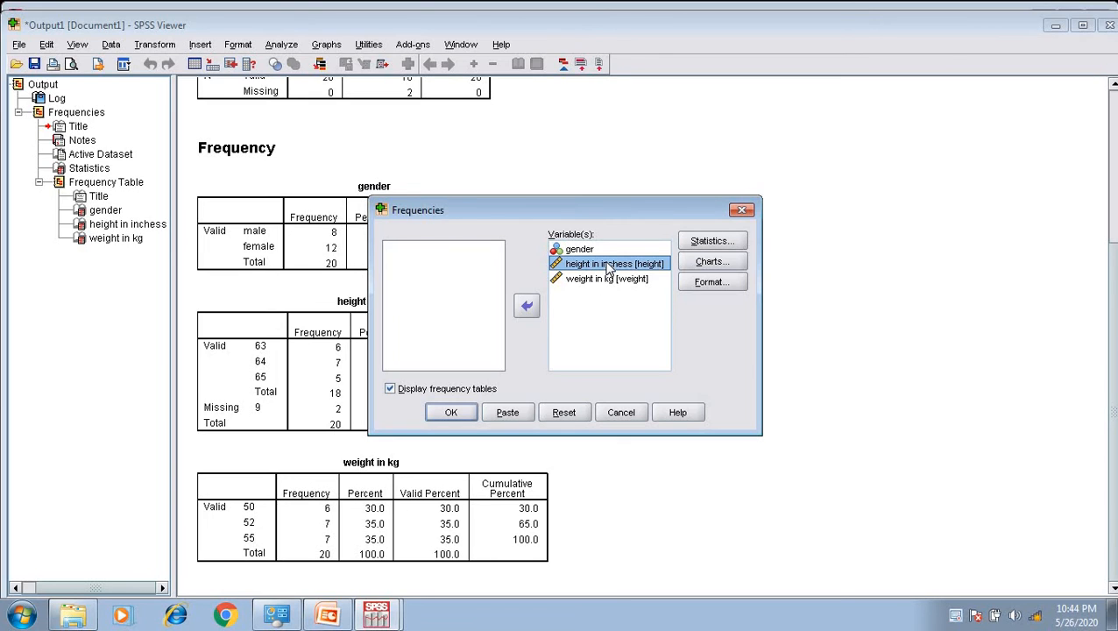
left_click(525, 306)
left_click(593, 271)
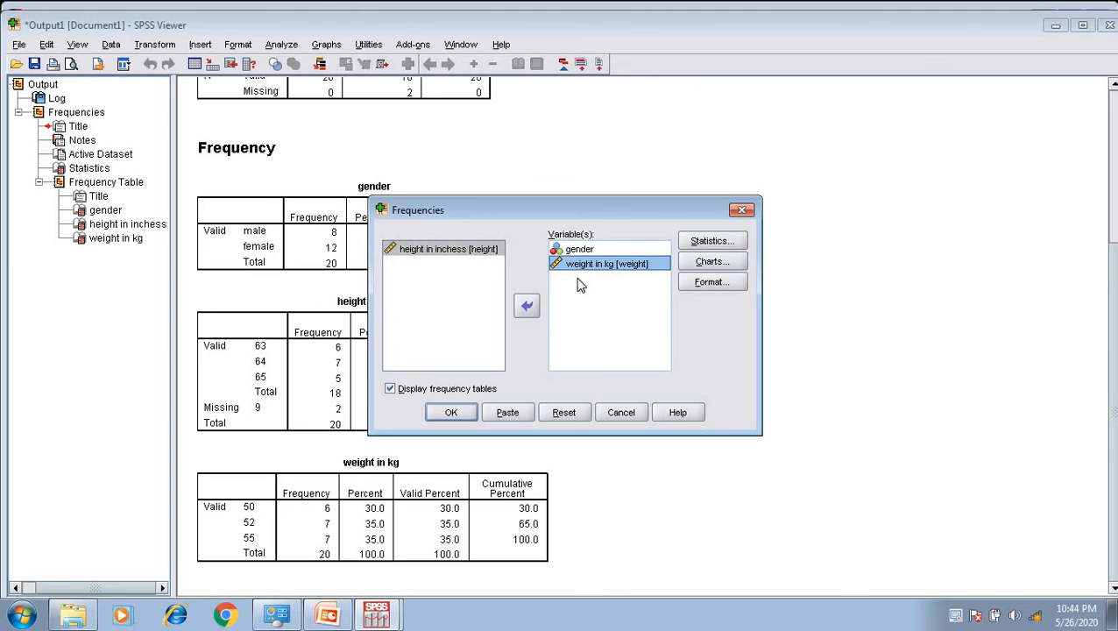
left_click(526, 307)
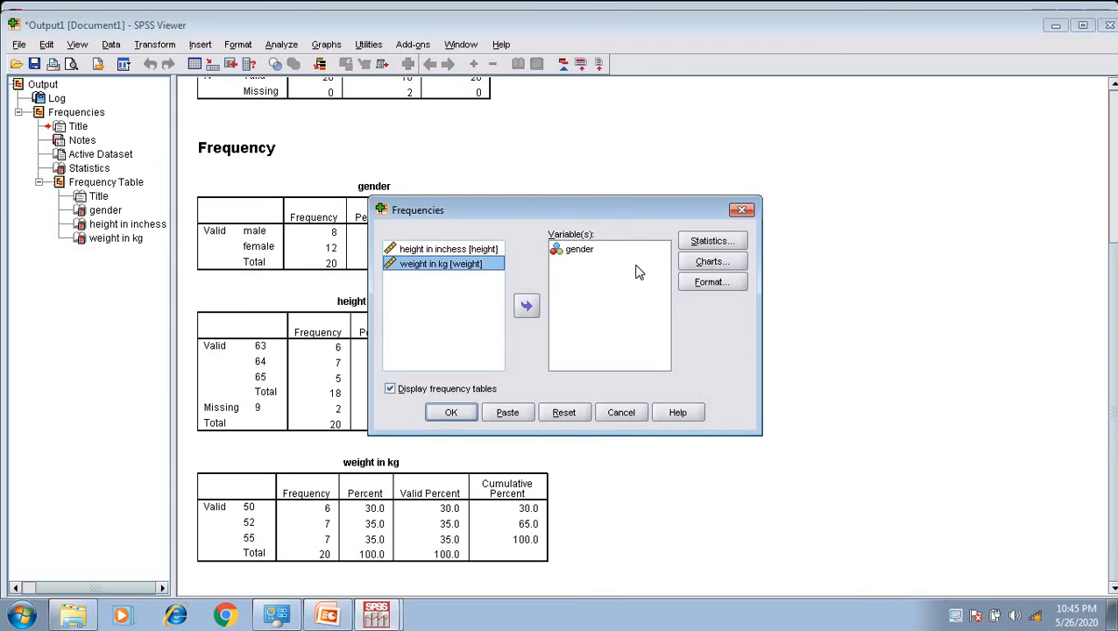
Step: Request bar charts for the analysis, with percentages as the chart values
left_click(717, 266)
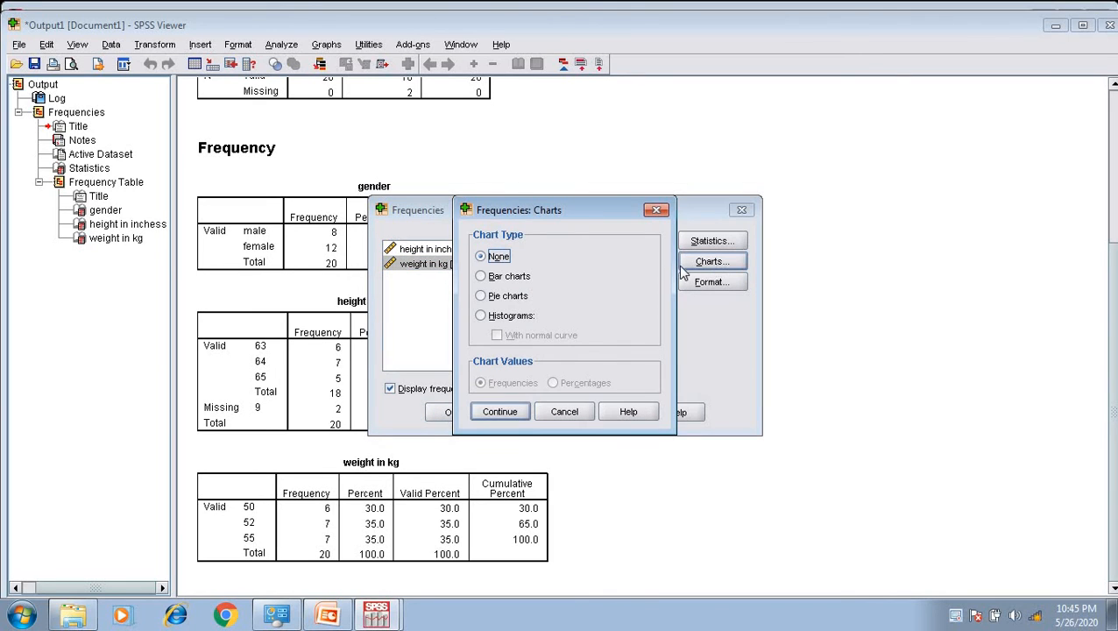
left_click(481, 277)
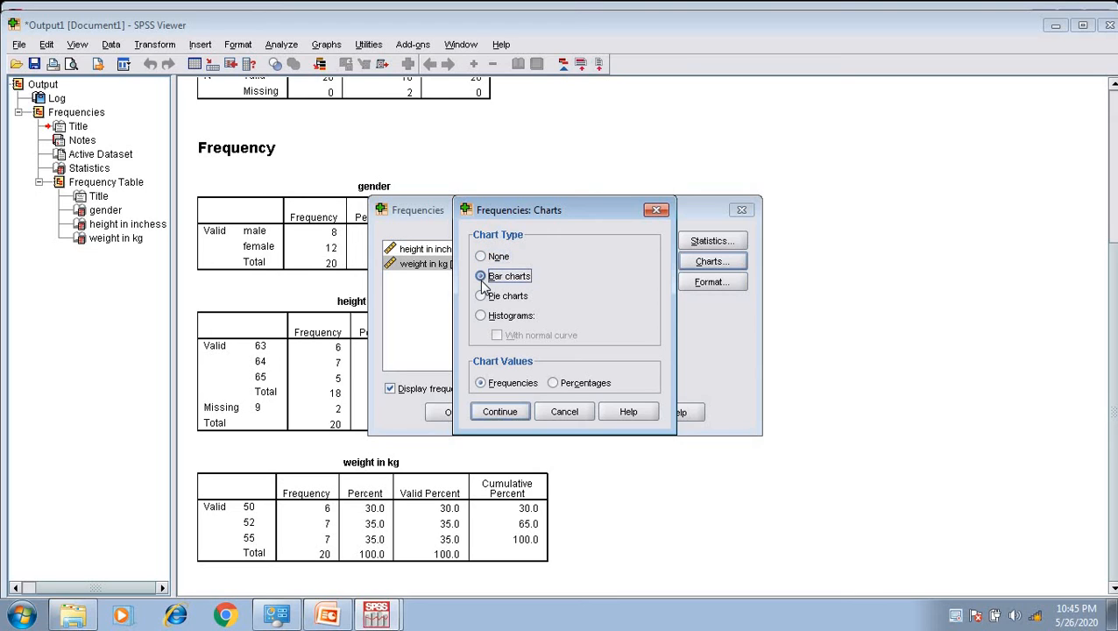
left_click(553, 384)
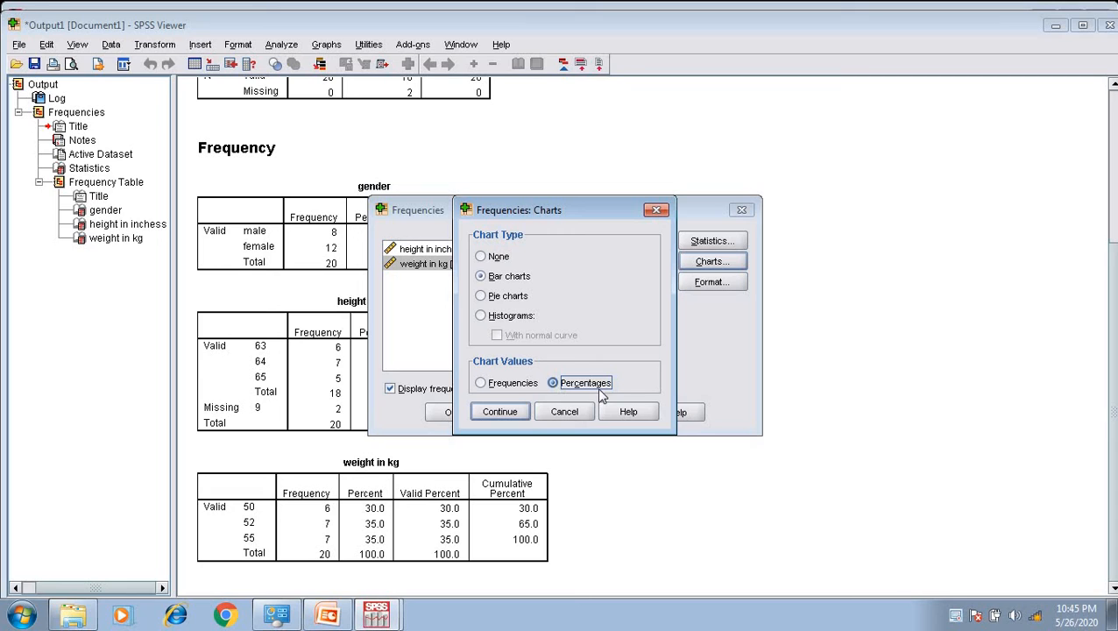
left_click(505, 412)
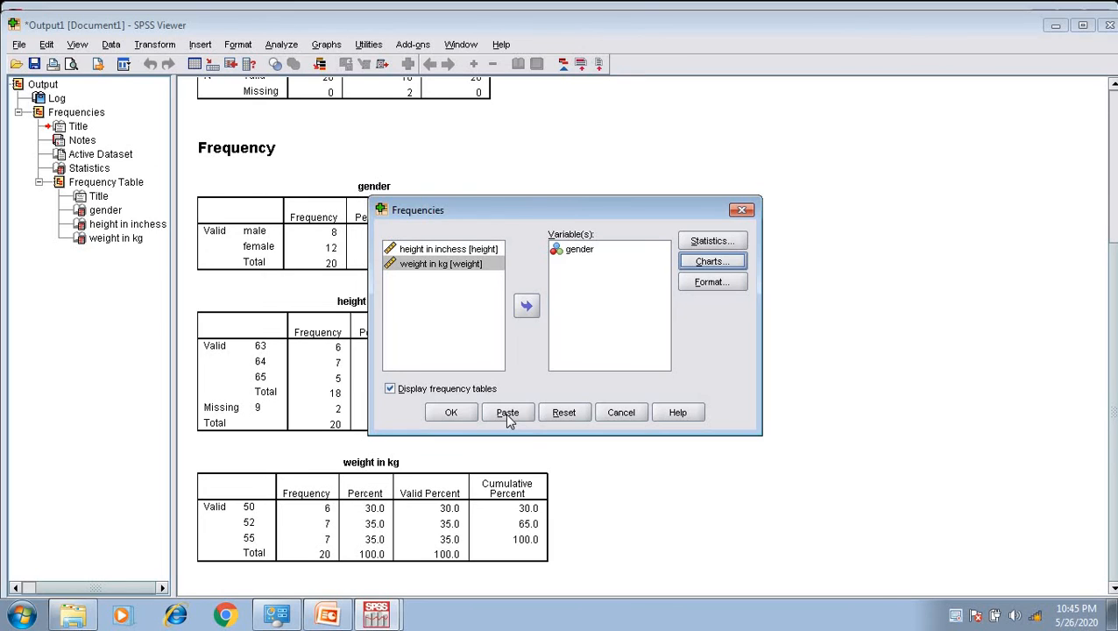
Step: Turn off the display of frequency tables and run the gender analysis to produce its bar chart
left_click(391, 390)
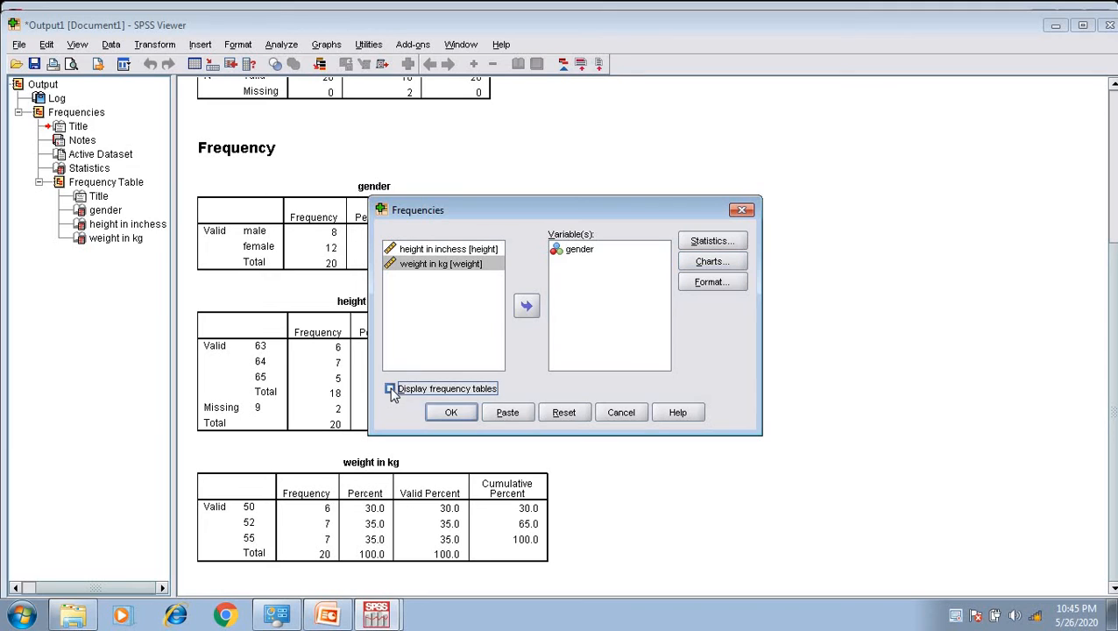
left_click(451, 412)
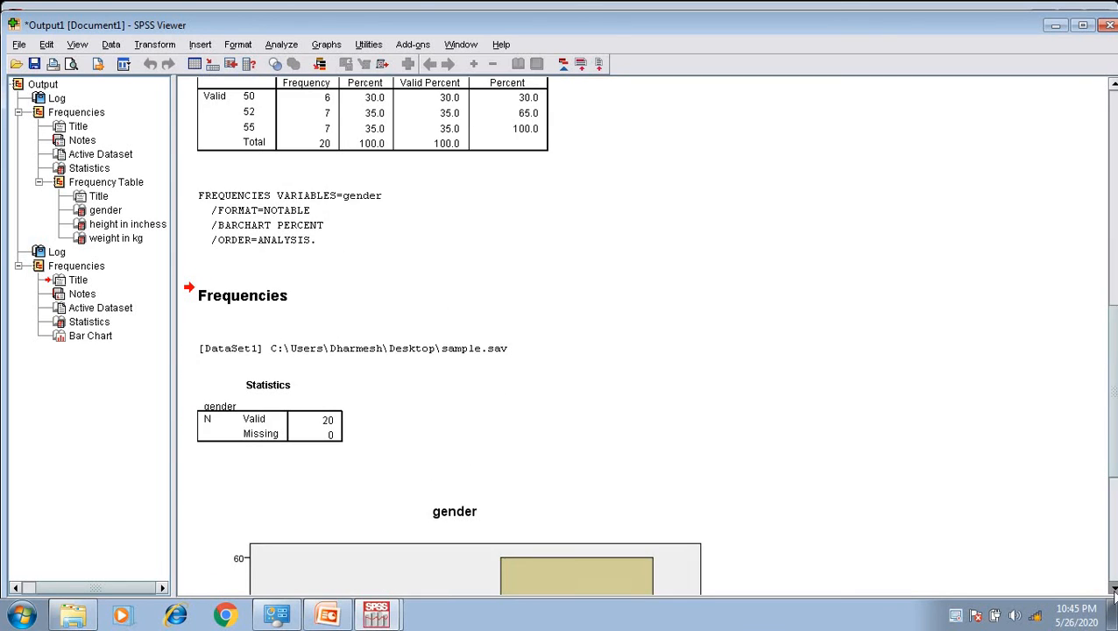
left_click(1112, 587)
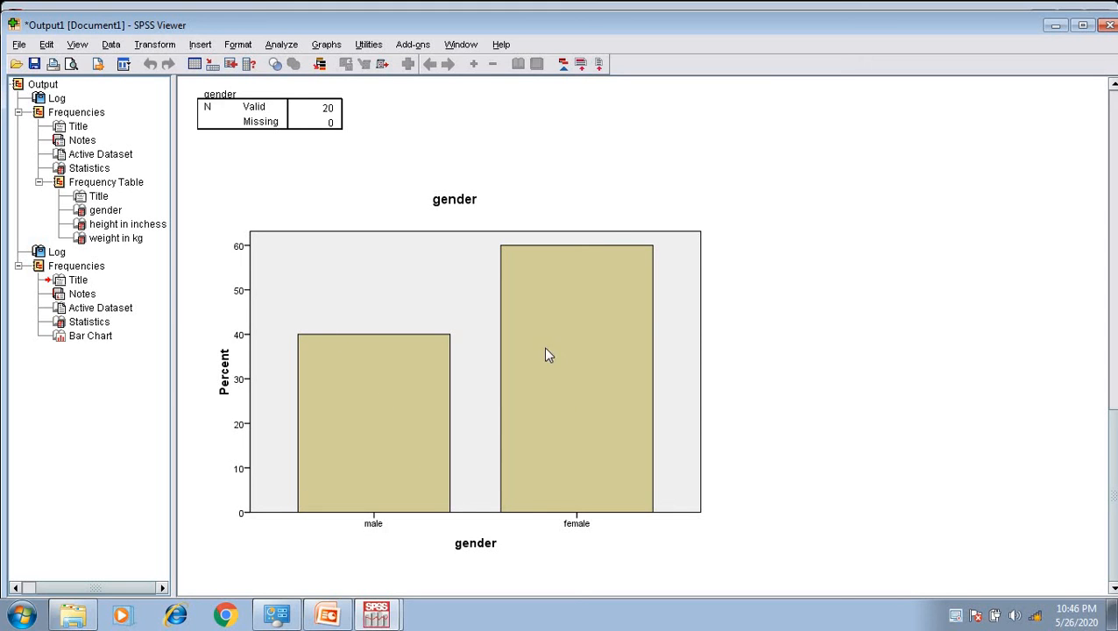
Step: Open the gender bar chart for editing and show data labels on its bars
double_click(521, 391)
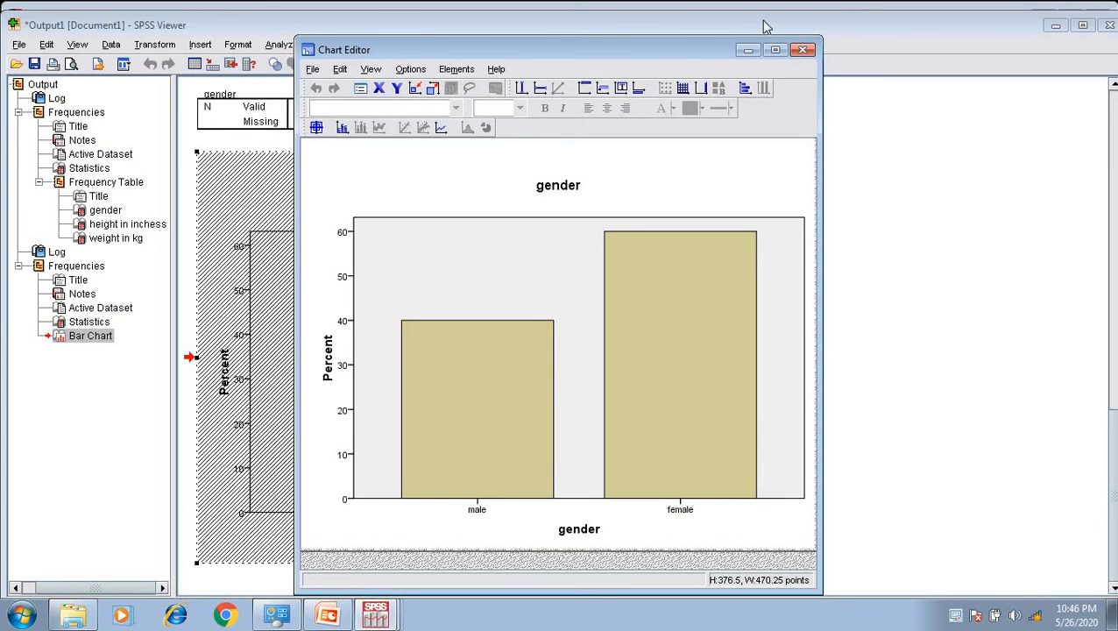
left_click(803, 52)
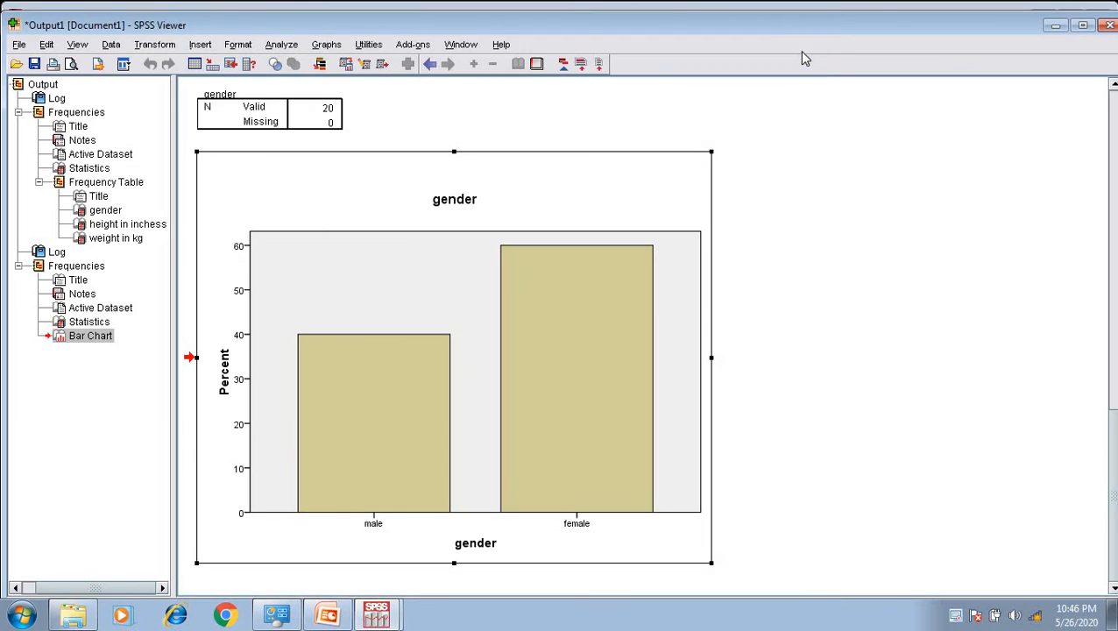
double_click(471, 435)
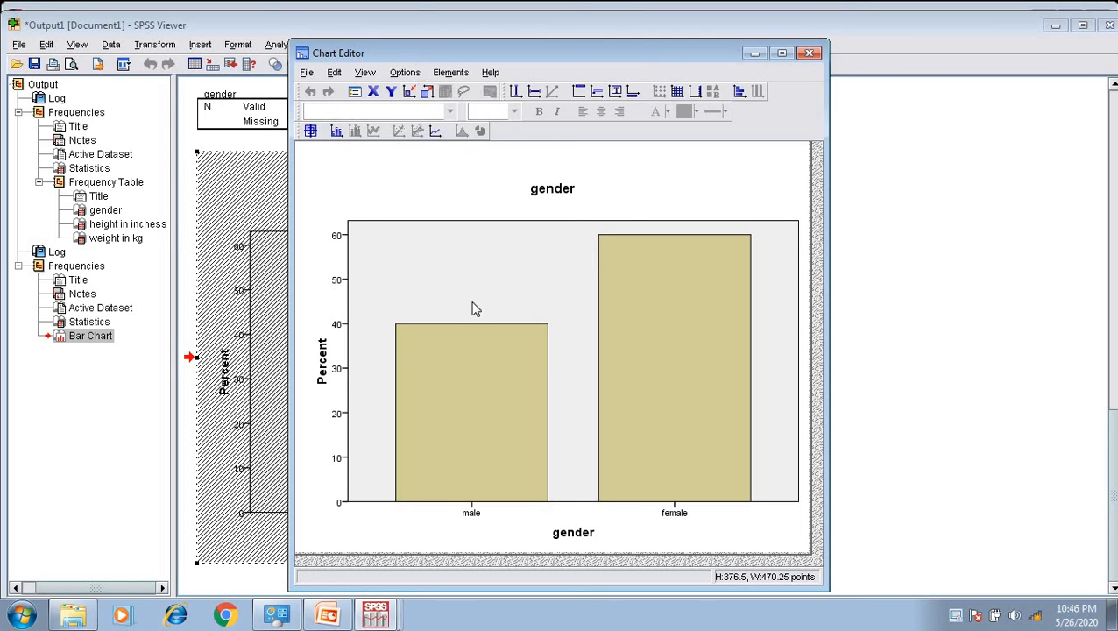
left_click(364, 73)
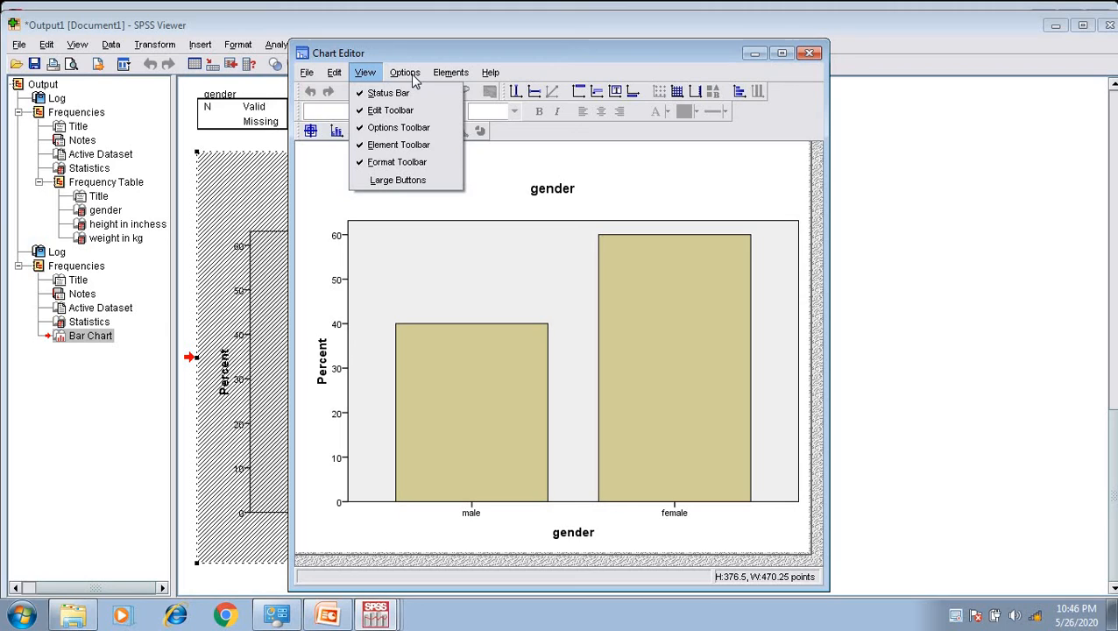
left_click(482, 196)
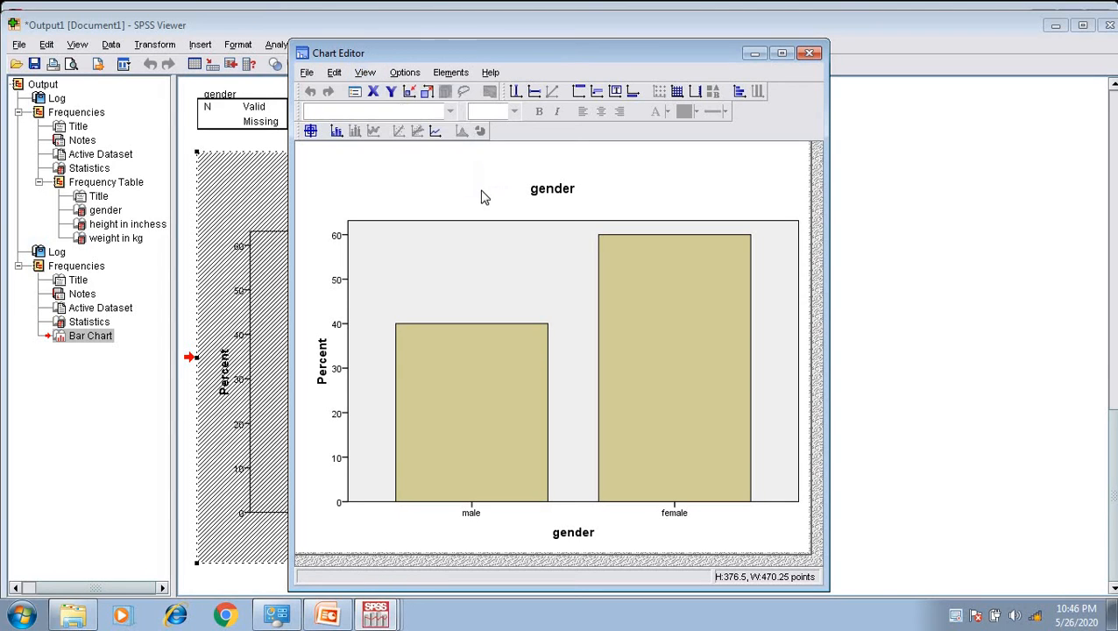
left_click(405, 73)
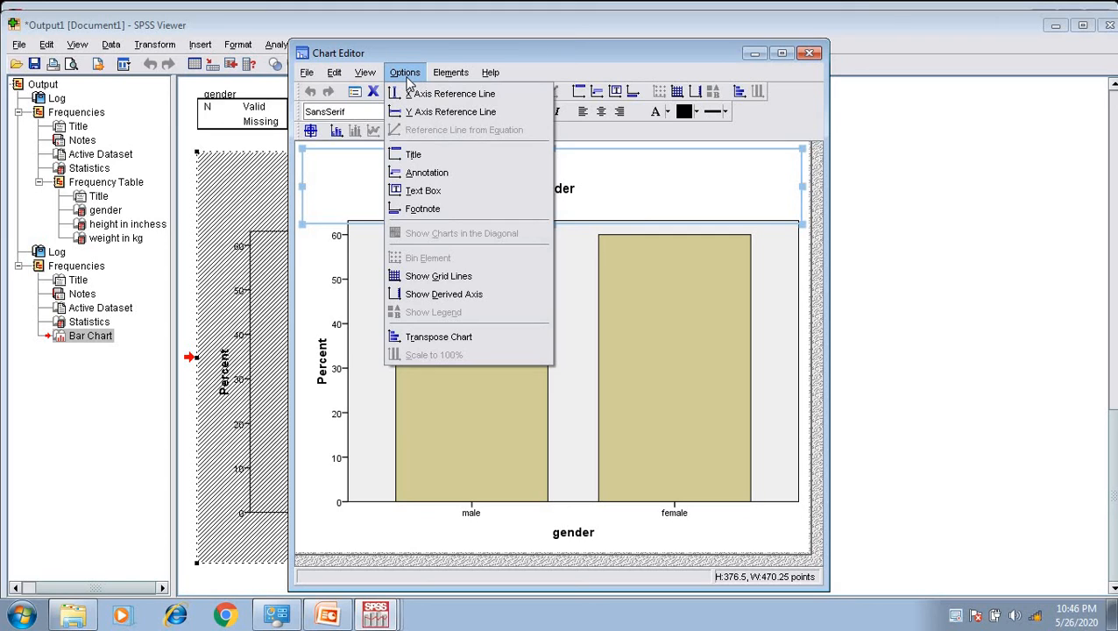
mouse_move(444, 77)
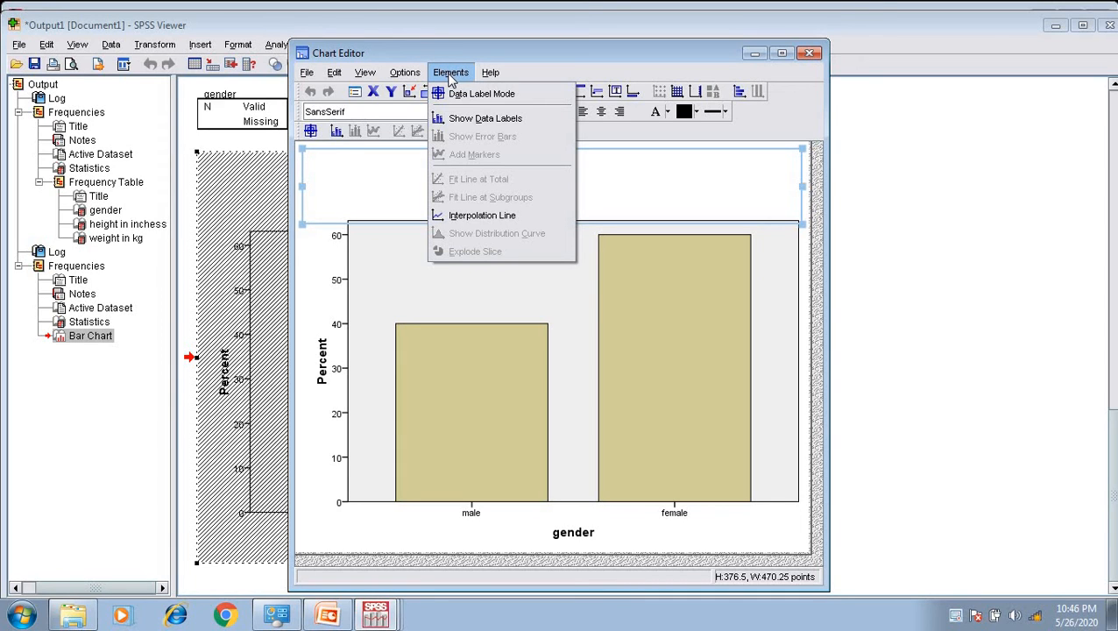
left_click(462, 122)
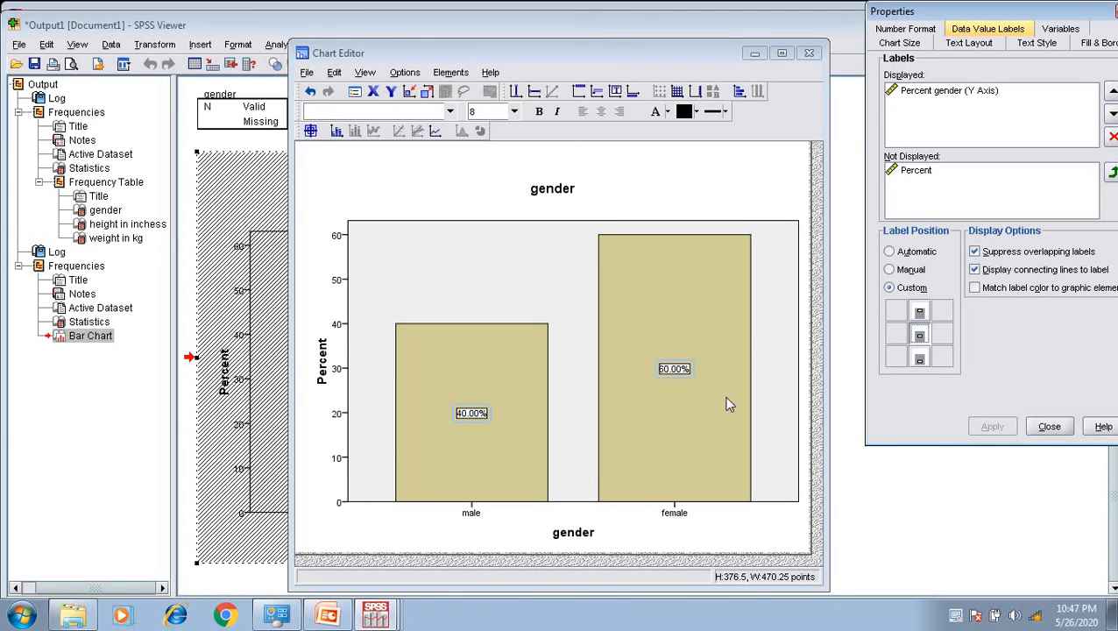
Step: Set the bar chart's size to 206.25 points high and 257.25 points wide, maintaining the aspect ratio, and apply it
left_click(904, 44)
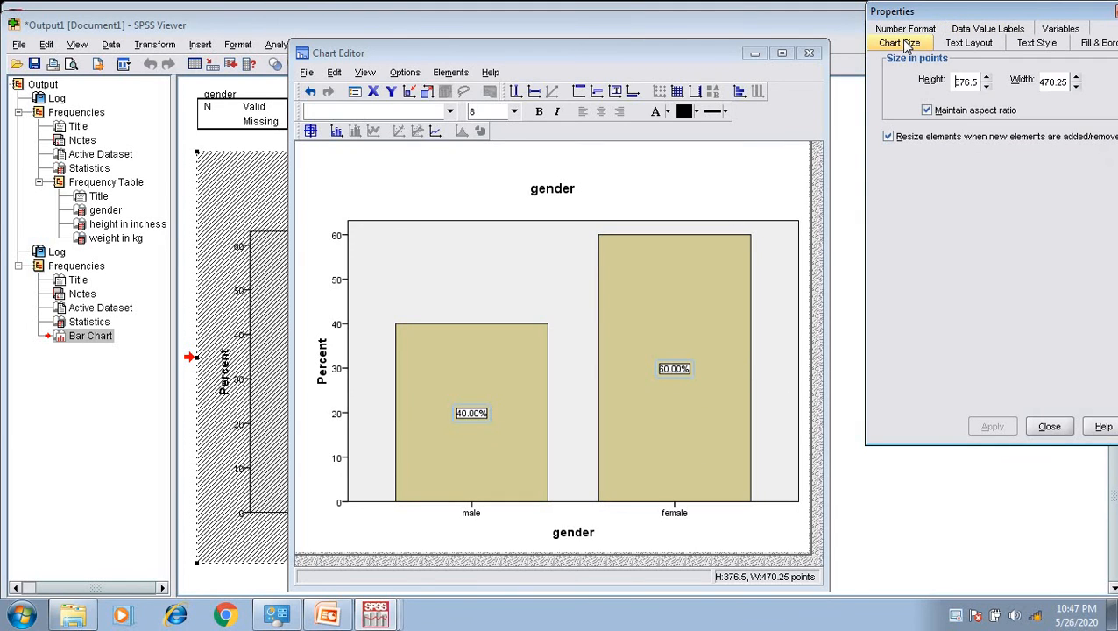
left_click(985, 87)
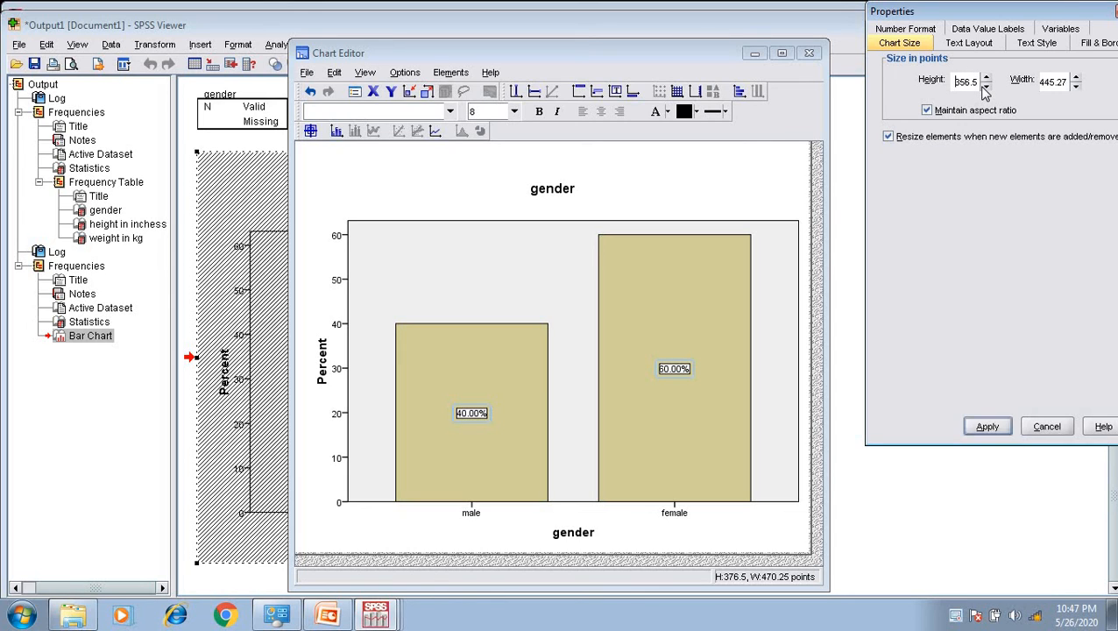
left_click(986, 87)
left_click(986, 88)
left_click(985, 79)
left_click(985, 80)
left_click(985, 80)
left_click(986, 79)
left_click(986, 80)
left_click(986, 80)
left_click(987, 78)
left_click(987, 78)
left_click(986, 78)
left_click(986, 78)
left_click(987, 87)
left_click(987, 87)
left_click(986, 87)
left_click(987, 87)
left_click(986, 87)
left_click(986, 87)
left_click(987, 87)
left_click(987, 86)
left_click(986, 87)
left_click(986, 86)
left_click(987, 87)
left_click(987, 87)
left_click(987, 87)
left_click(987, 87)
left_click(987, 86)
left_click(986, 87)
left_click(986, 87)
left_click(987, 87)
left_click(987, 86)
left_click(987, 86)
left_click(986, 87)
left_click(986, 86)
left_click(987, 87)
left_click(987, 427)
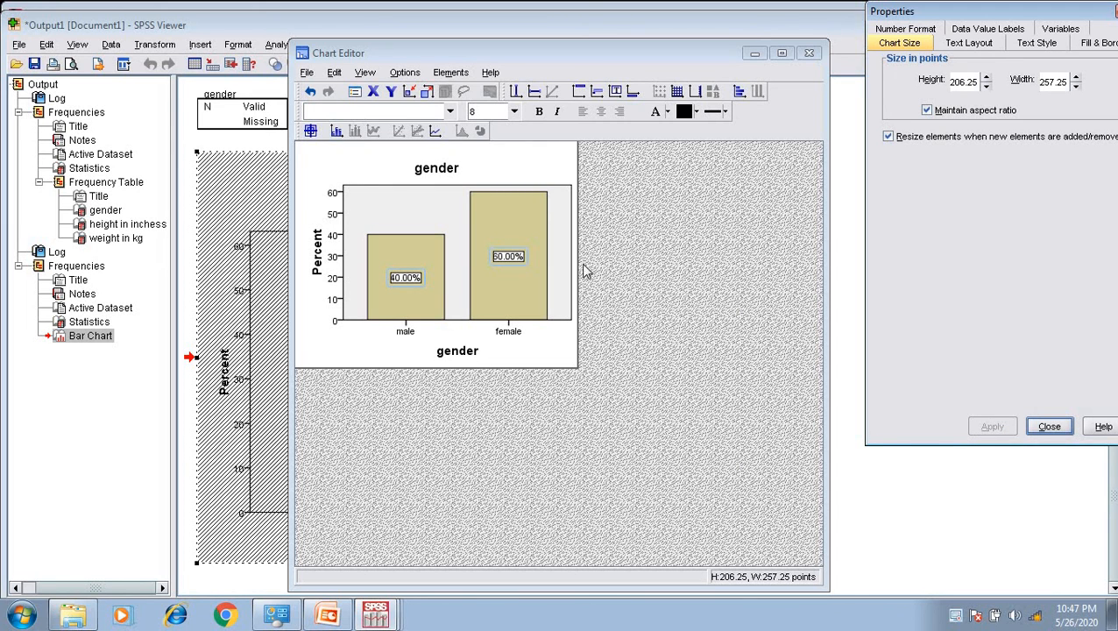
Step: Finish editing the bar chart and return to the output with the edited chart in place
left_click(753, 55)
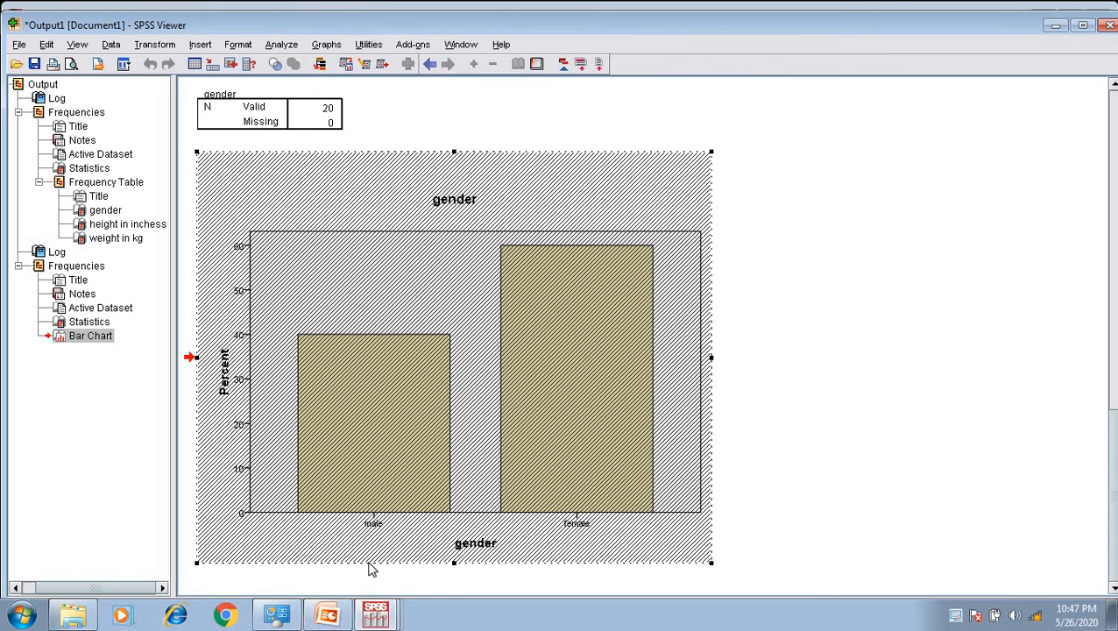
left_click(375, 614)
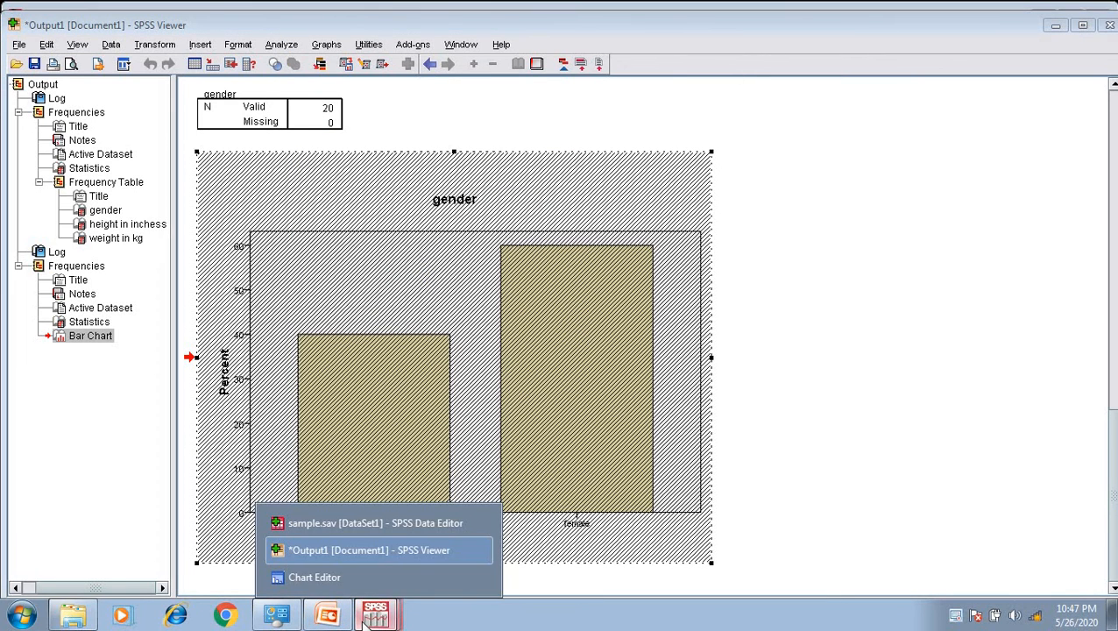
left_click(324, 577)
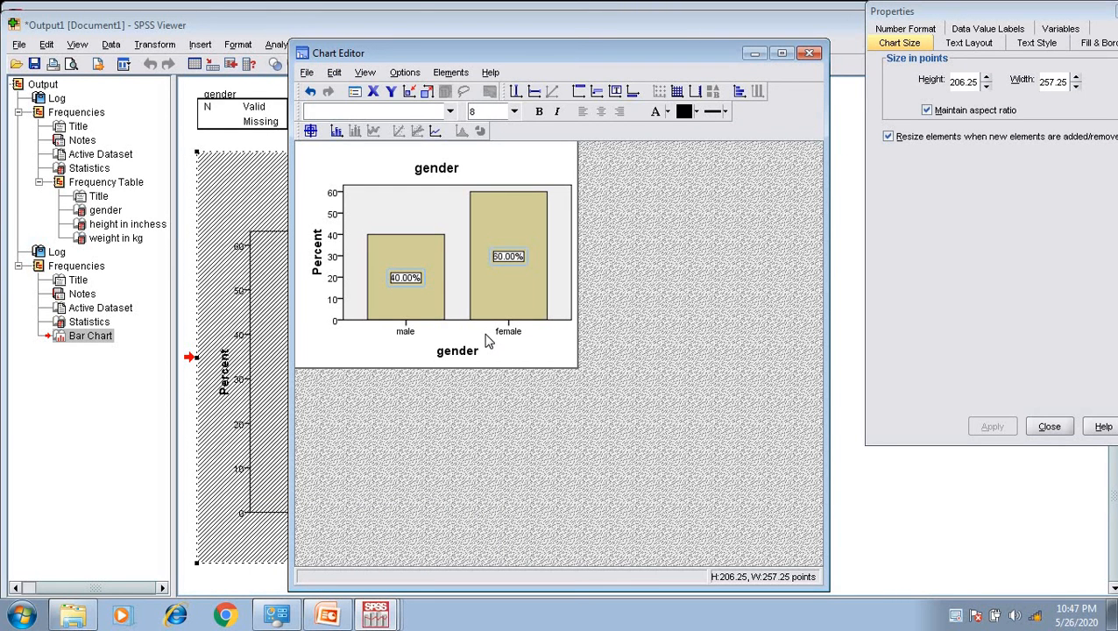
left_click(488, 342)
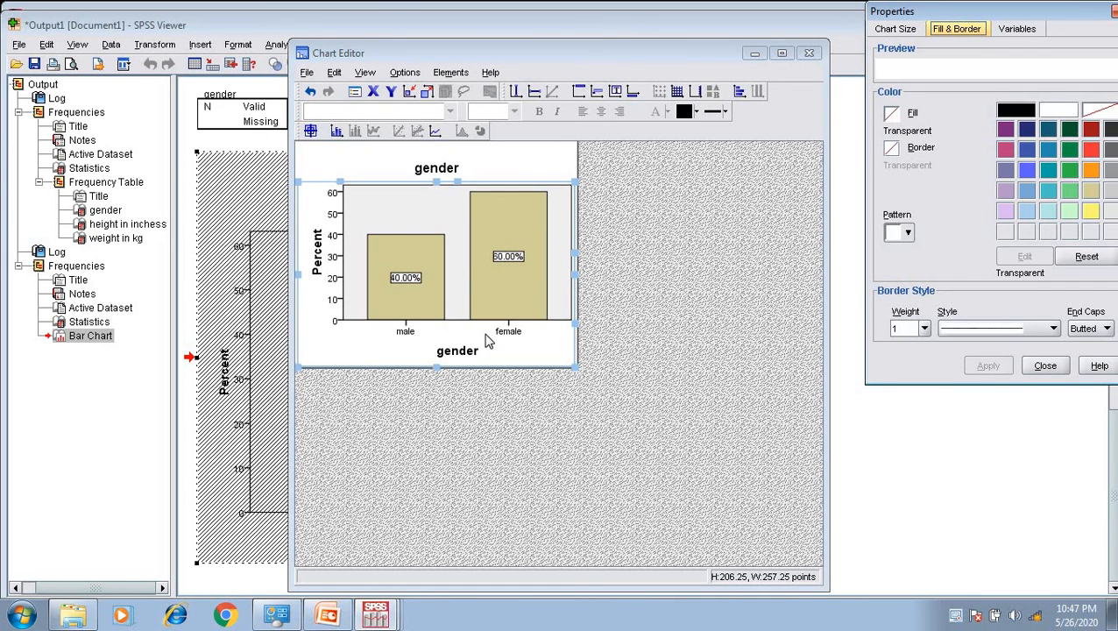
left_click(810, 55)
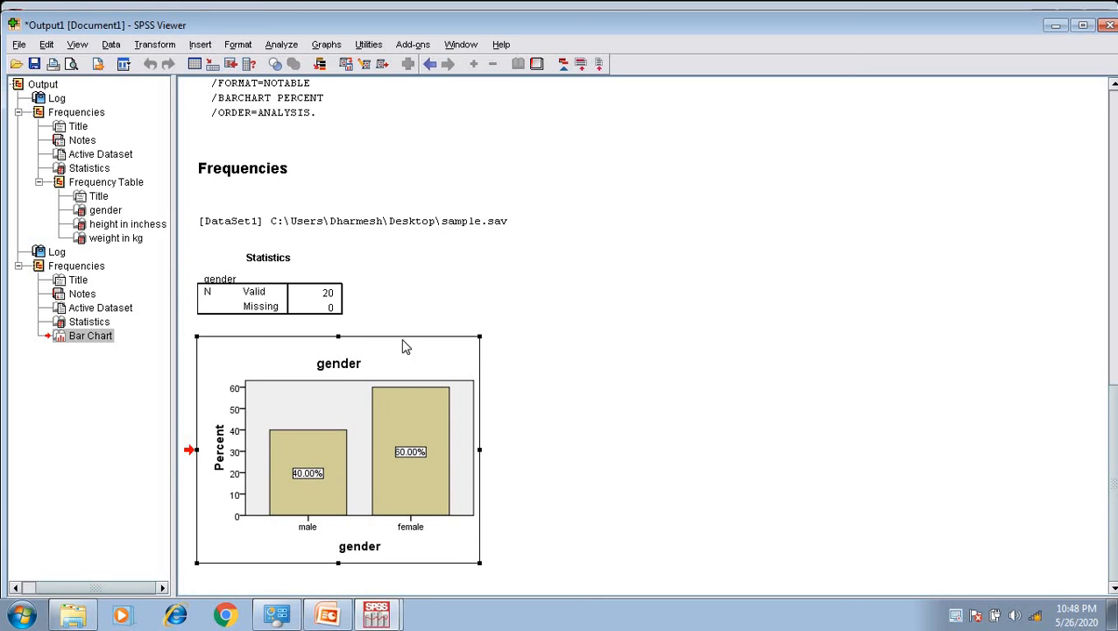
Step: Reopen the Frequencies analysis for gender, change the chart type to pie charts with percentages, and run it
left_click(280, 45)
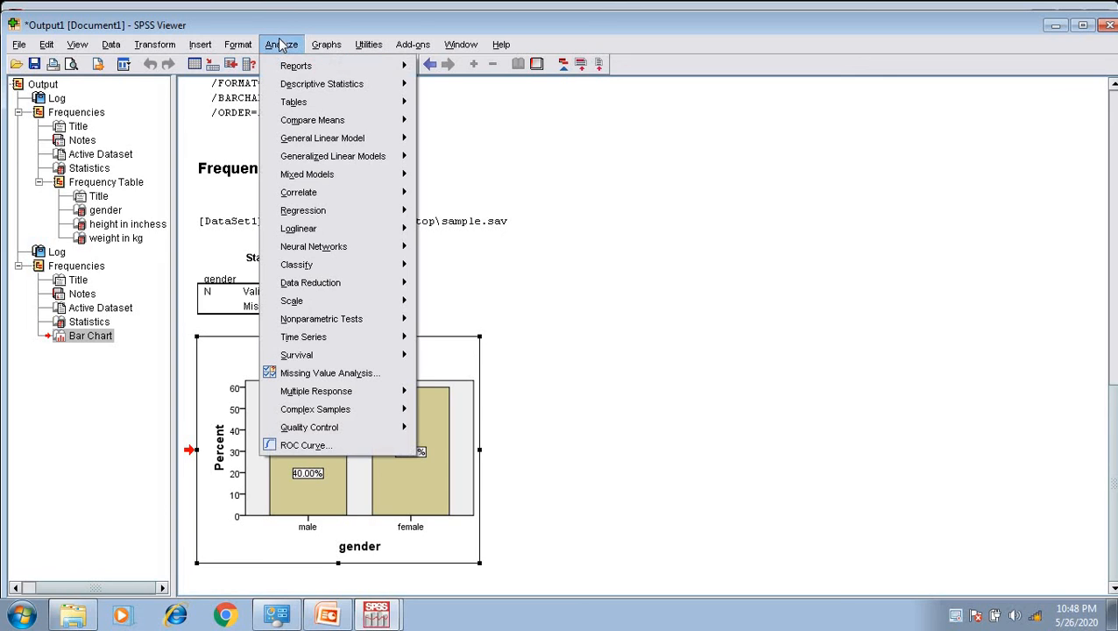
mouse_move(316, 91)
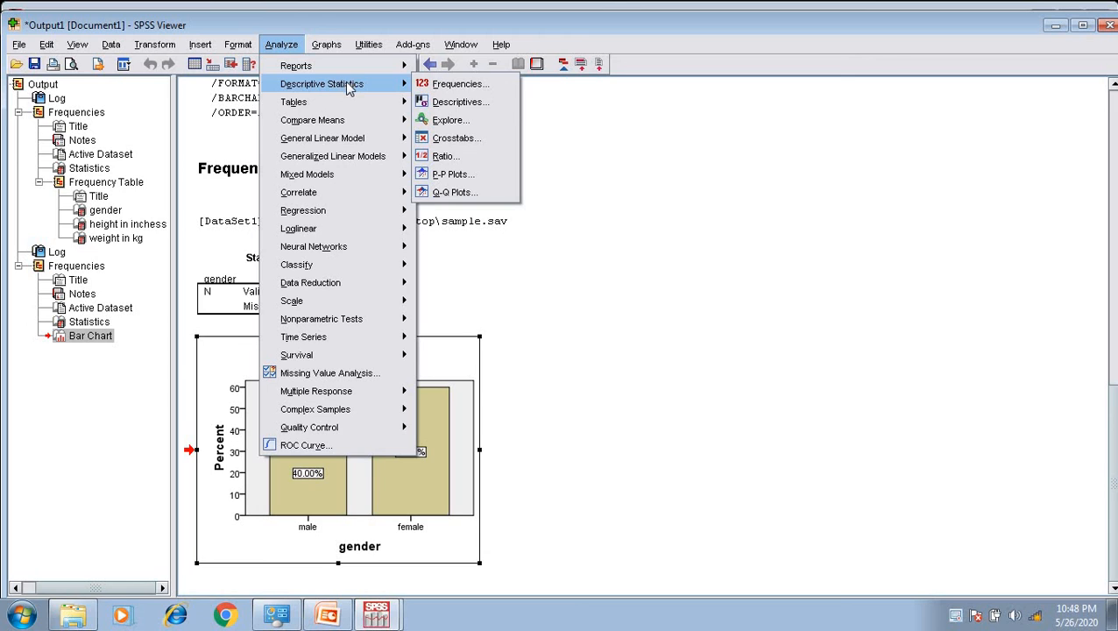
mouse_move(409, 95)
left_click(435, 85)
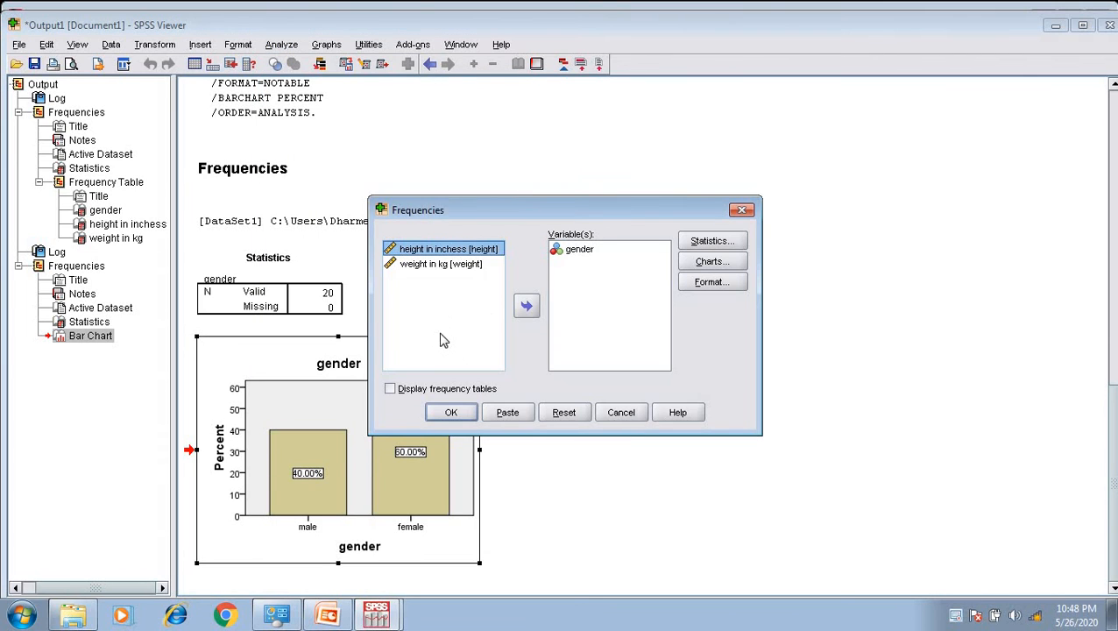
left_click(587, 254)
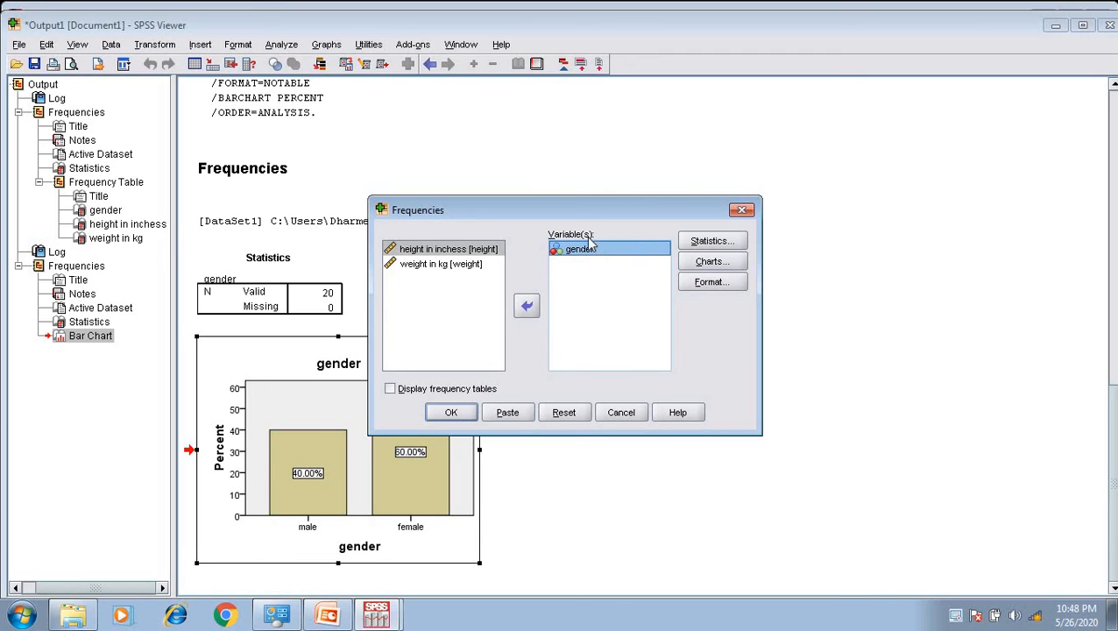
left_click(703, 268)
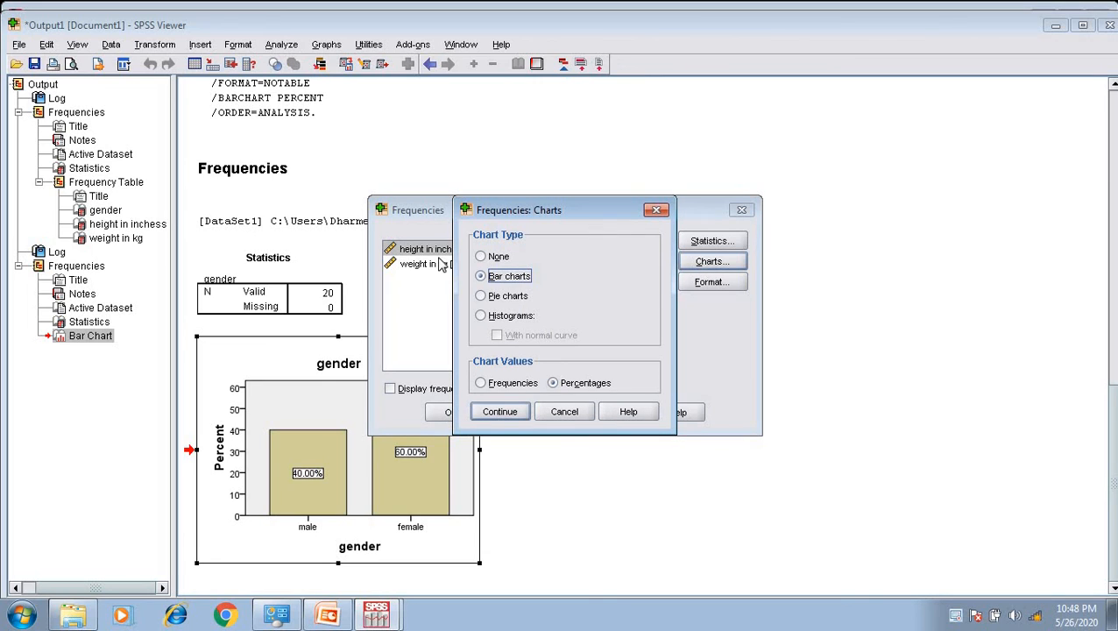
left_click(495, 301)
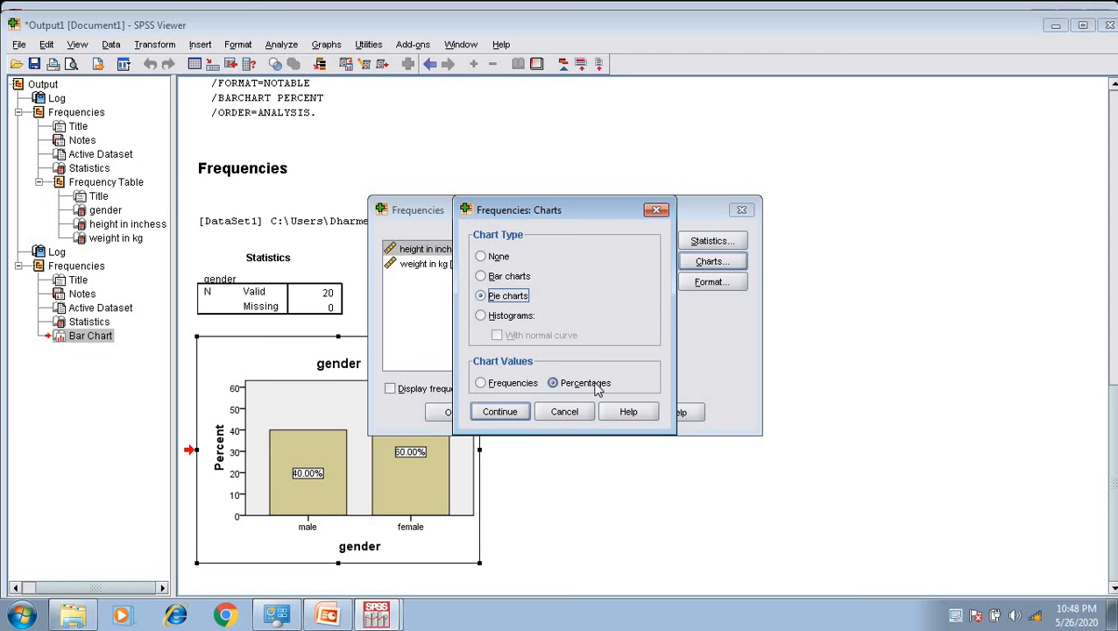
left_click(506, 414)
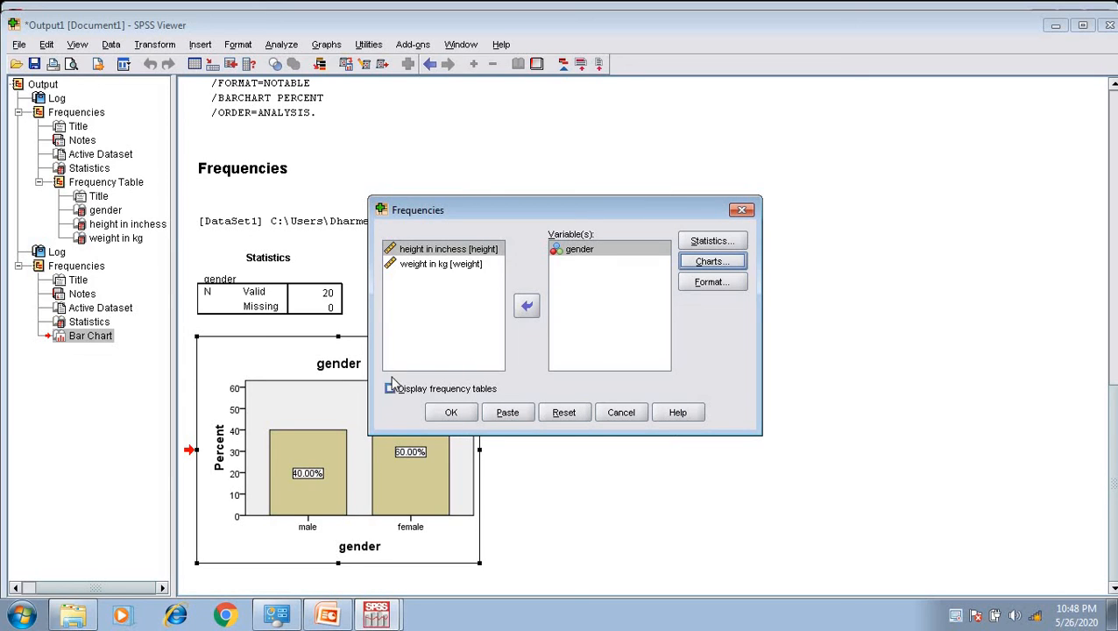
left_click(452, 412)
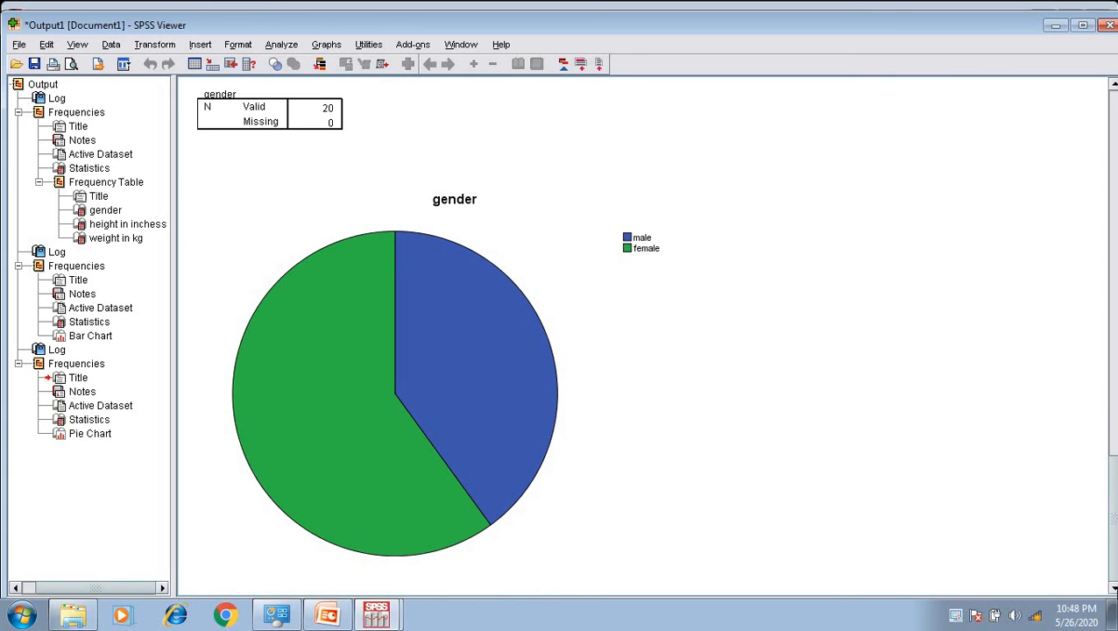
Step: Open the gender pie chart for editing and show data labels on its slices
double_click(364, 386)
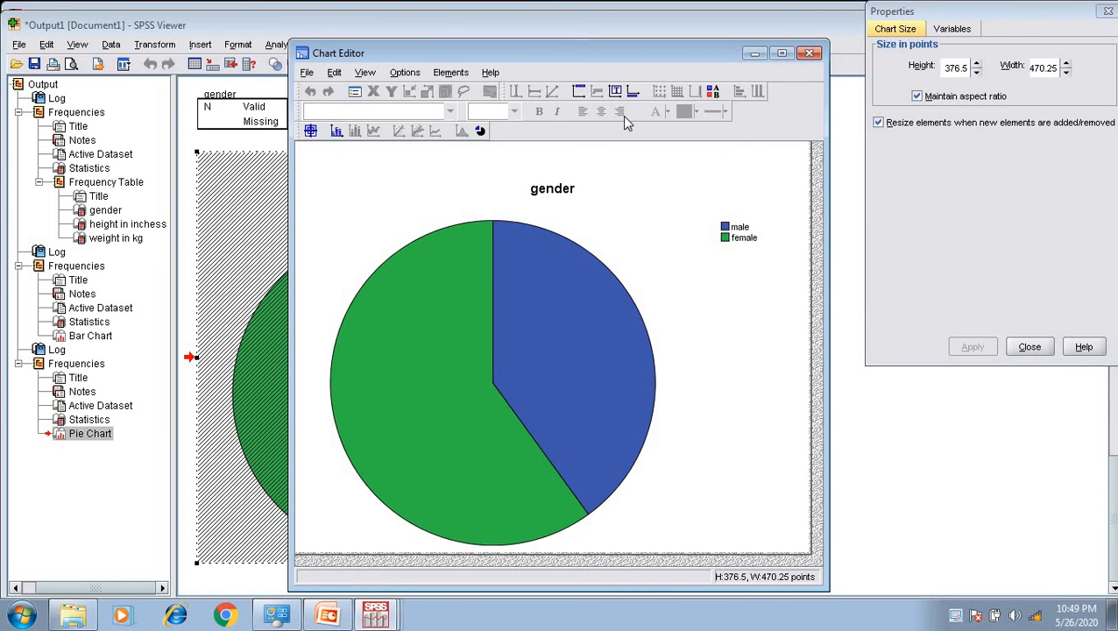
left_click(452, 73)
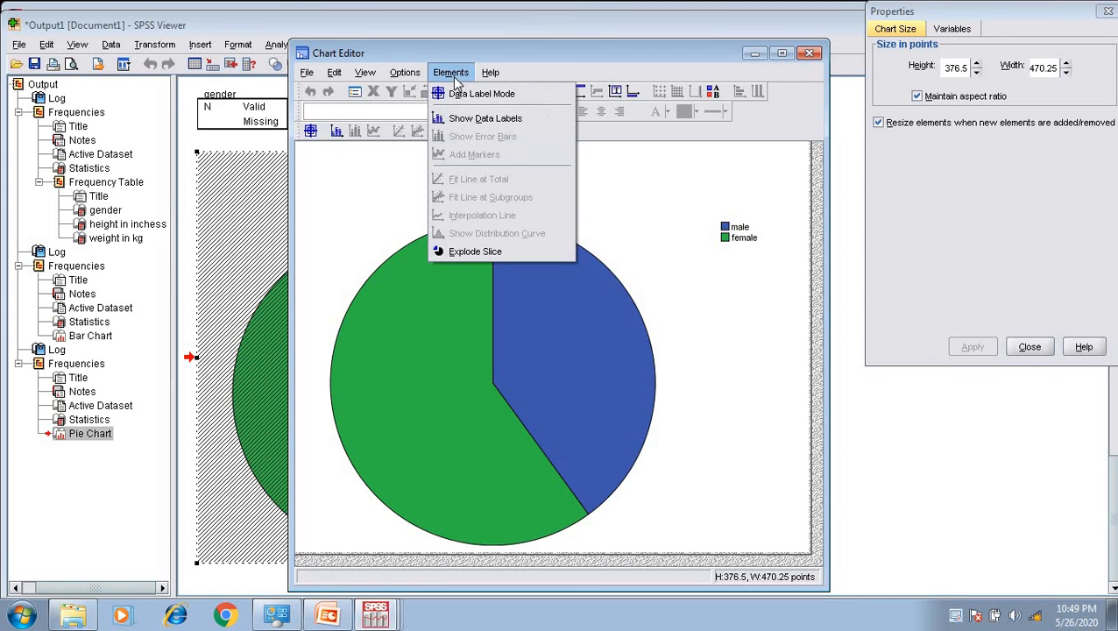
left_click(480, 120)
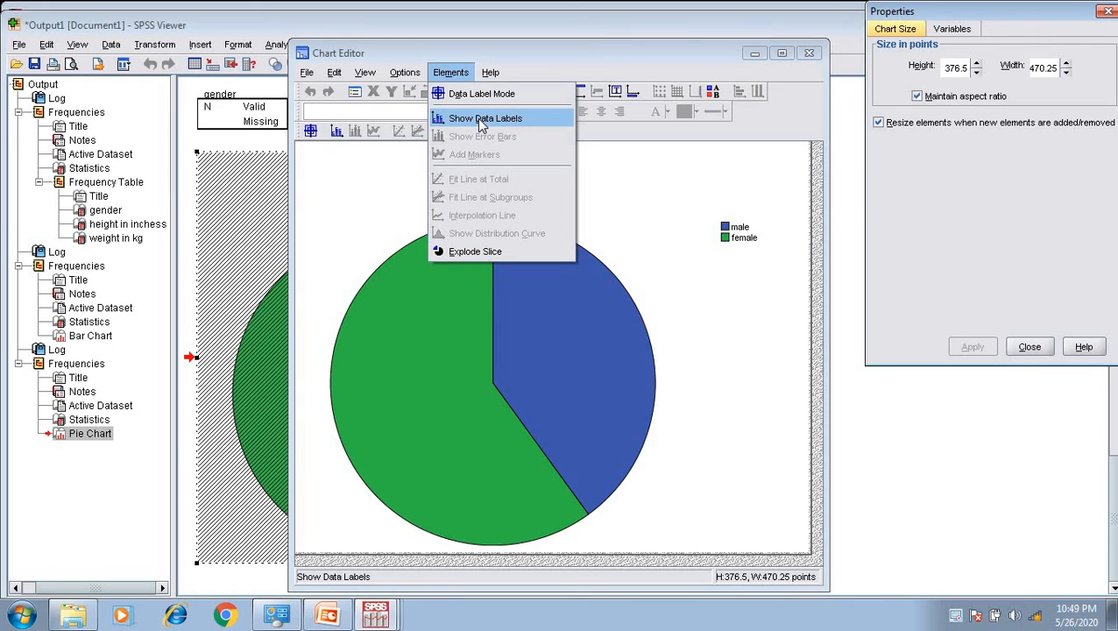